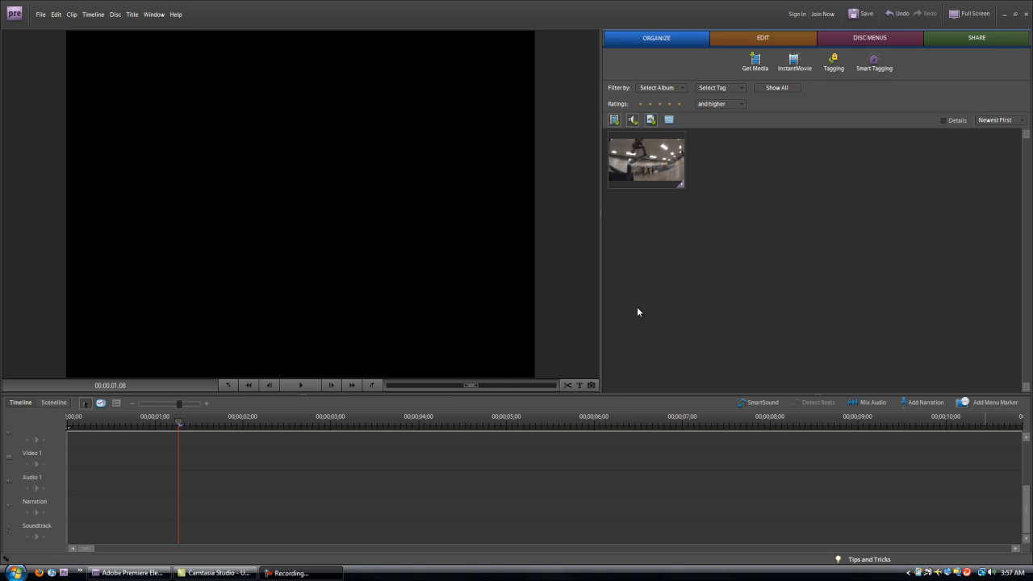
Place the skateboarding clip on Video 1, zoom the timeline out and preview it.
left_click(651, 231)
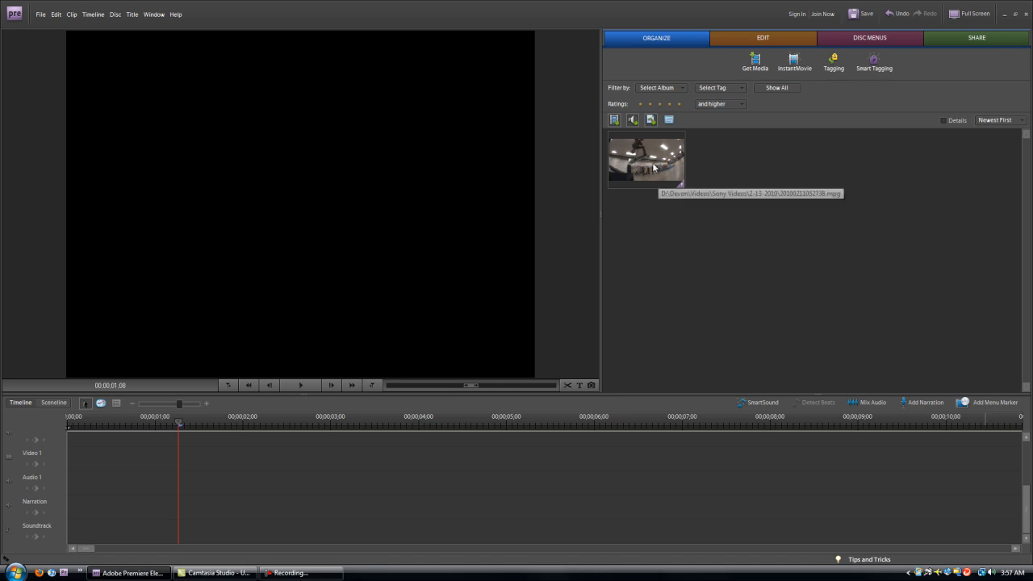
left_click(660, 259)
left_click(643, 170)
left_click_drag(643, 169, 69, 470)
mouse_move(179, 404)
left_mouse_down()
mouse_move(163, 416)
mouse_move(166, 406)
left_mouse_up()
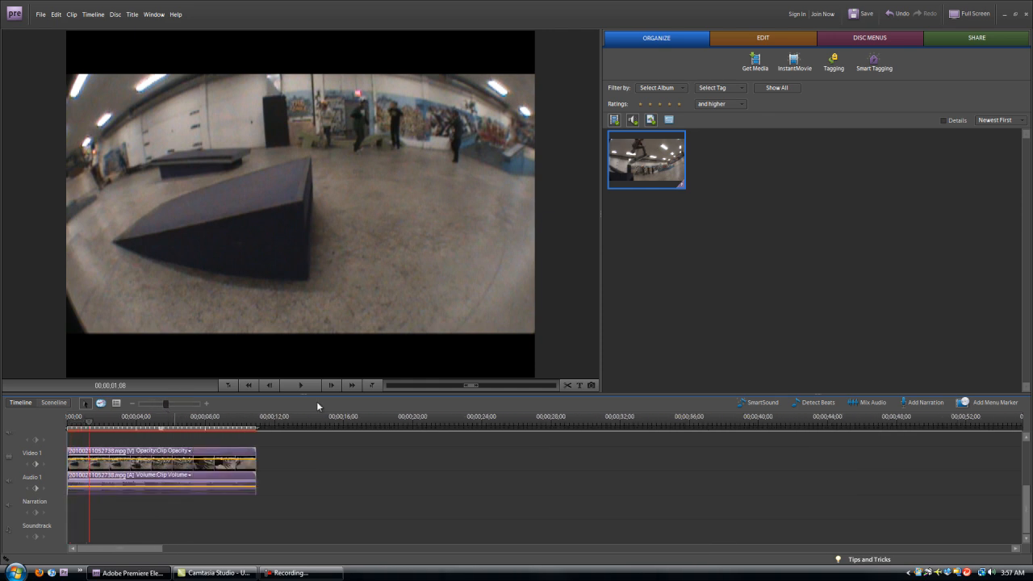
left_click(300, 388)
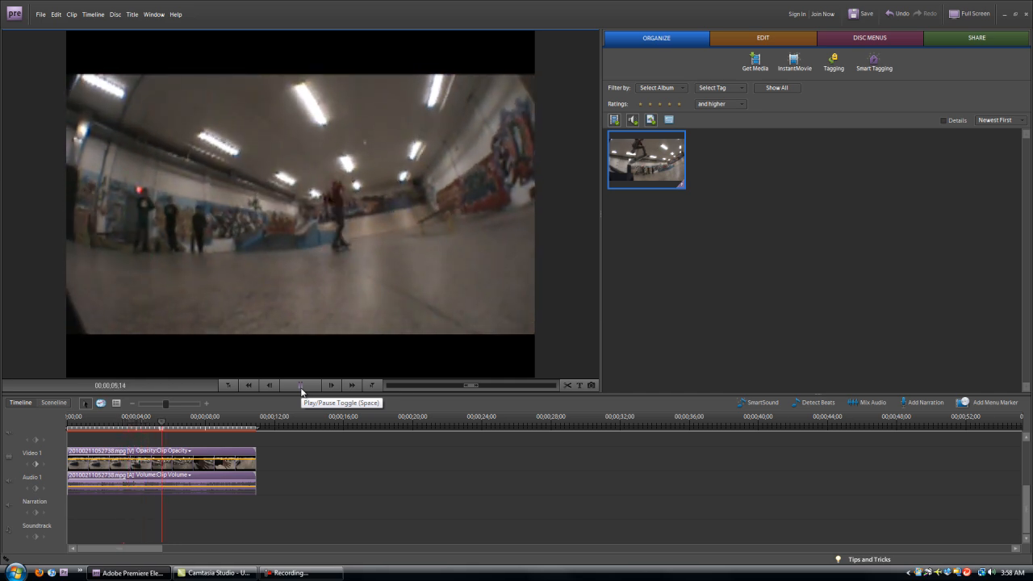
left_click(301, 386)
Trim the clip's start and end to the playhead, keeping its first few seconds, and replay it.
left_click_drag(170, 421, 116, 425)
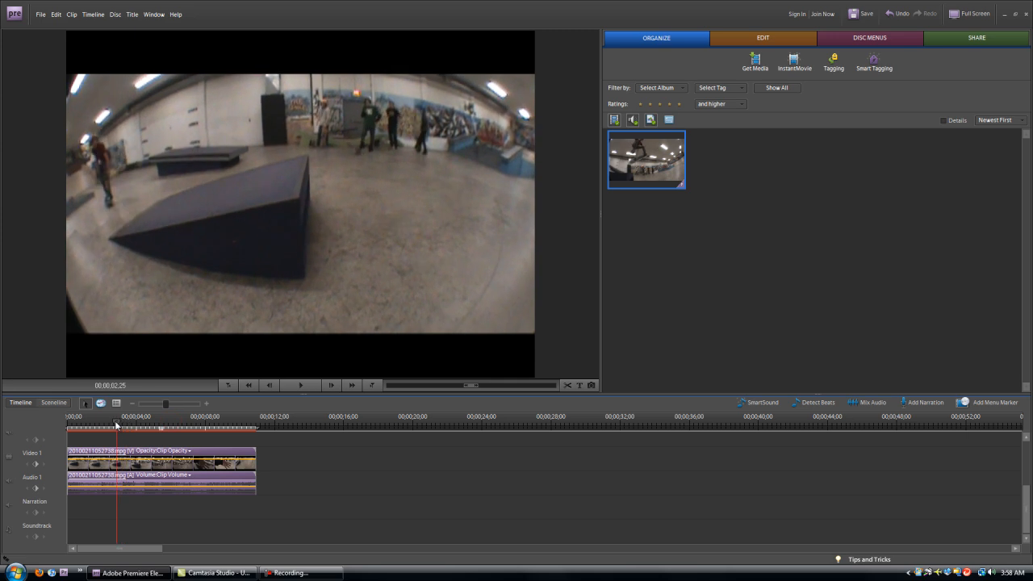
left_click_drag(67, 464, 121, 463)
left_click(116, 425)
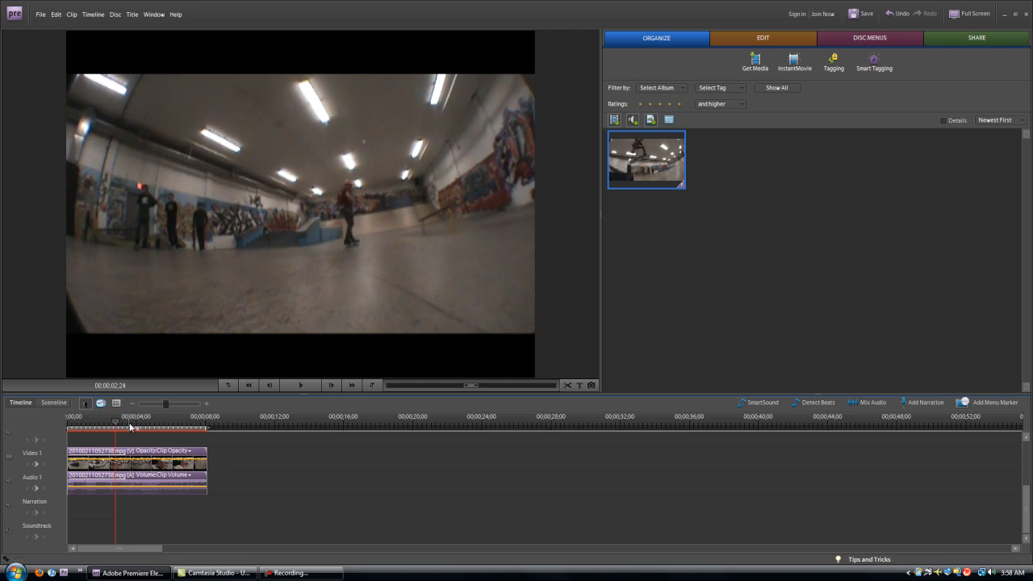
left_click_drag(209, 457, 61, 428)
left_click(296, 387)
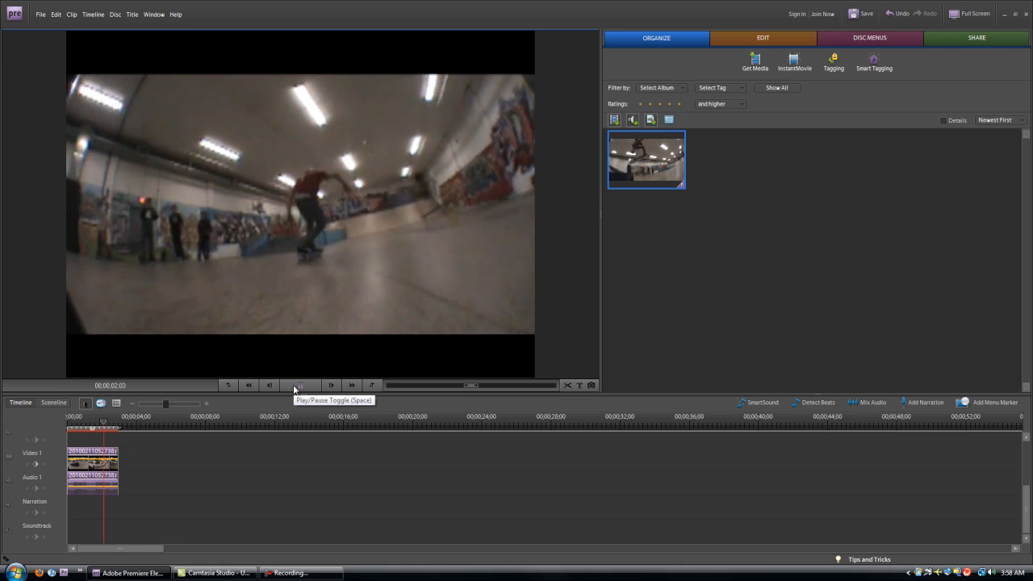
left_click(295, 390)
left_click_drag(119, 426, 80, 426)
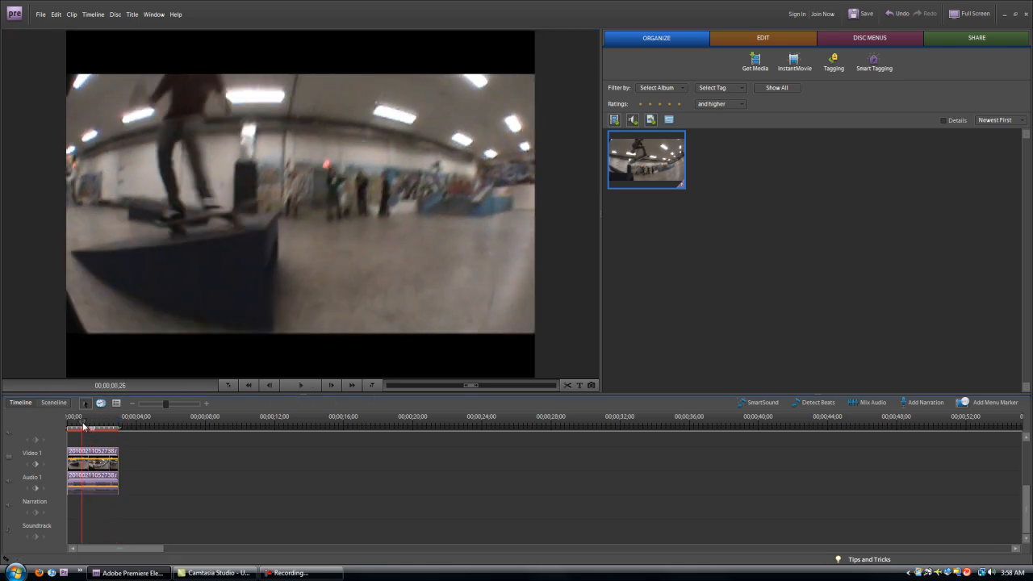
Zoom the timeline in until the short clip fills it, then scrub frames near the trick start.
right_click(96, 469)
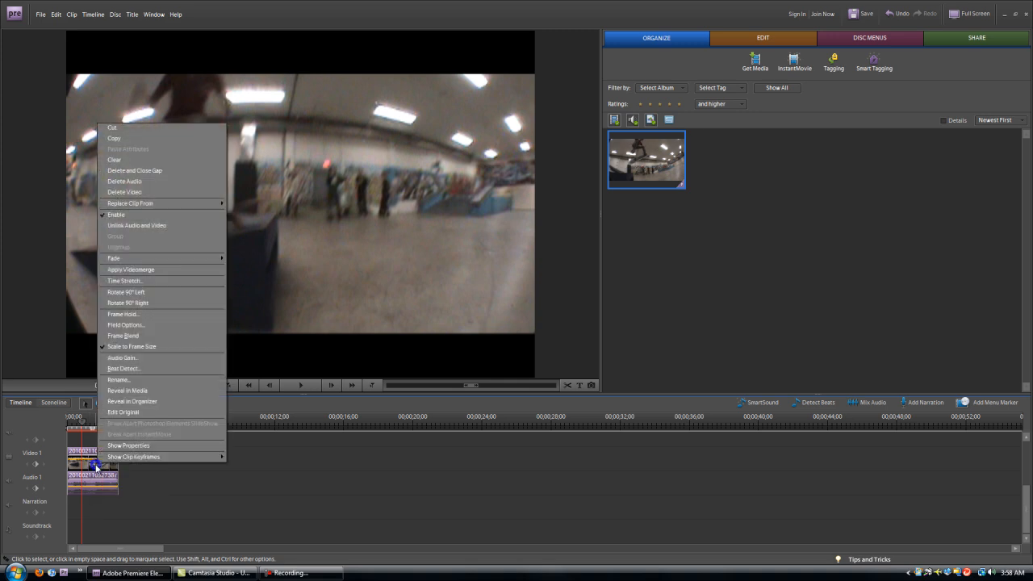
left_click(125, 337)
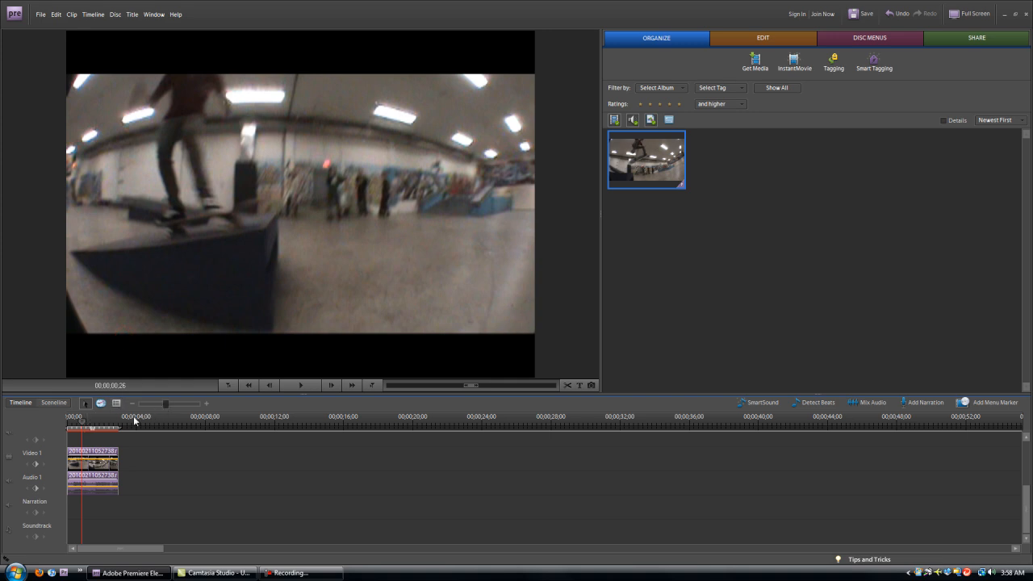
left_click_drag(83, 427, 84, 426)
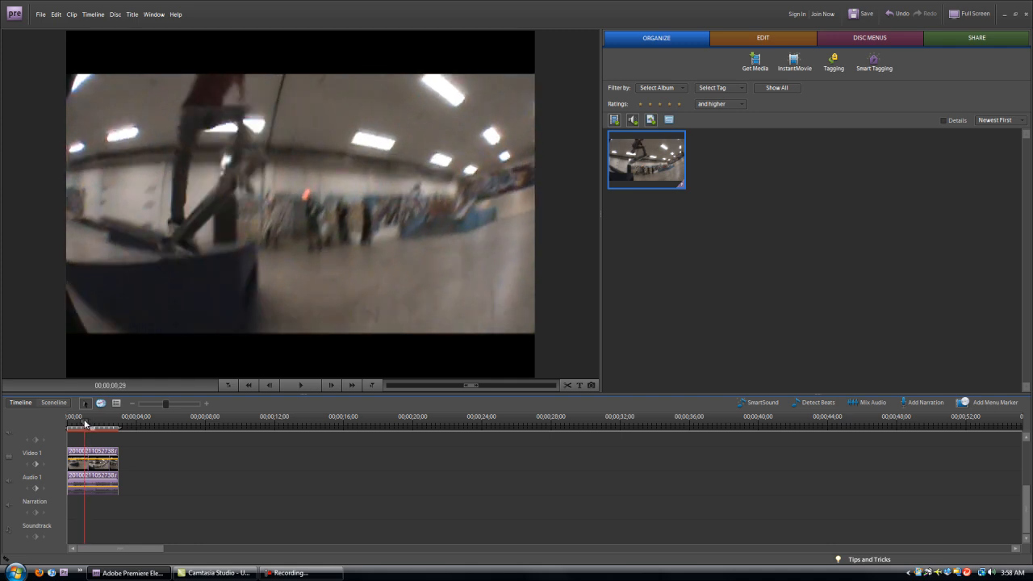
left_click_drag(165, 407, 215, 407)
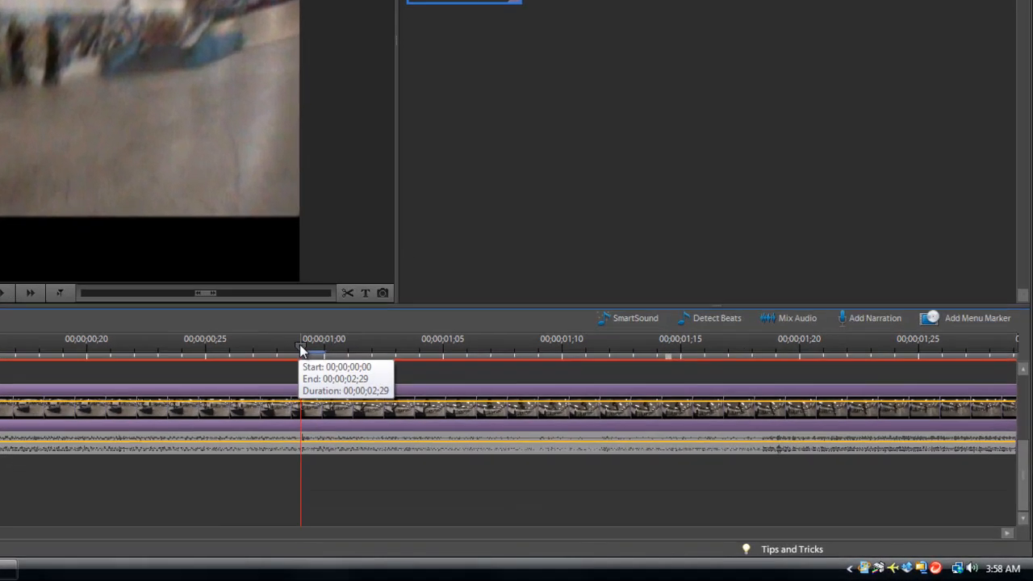
left_click(520, 419)
left_click_drag(265, 343, 286, 349)
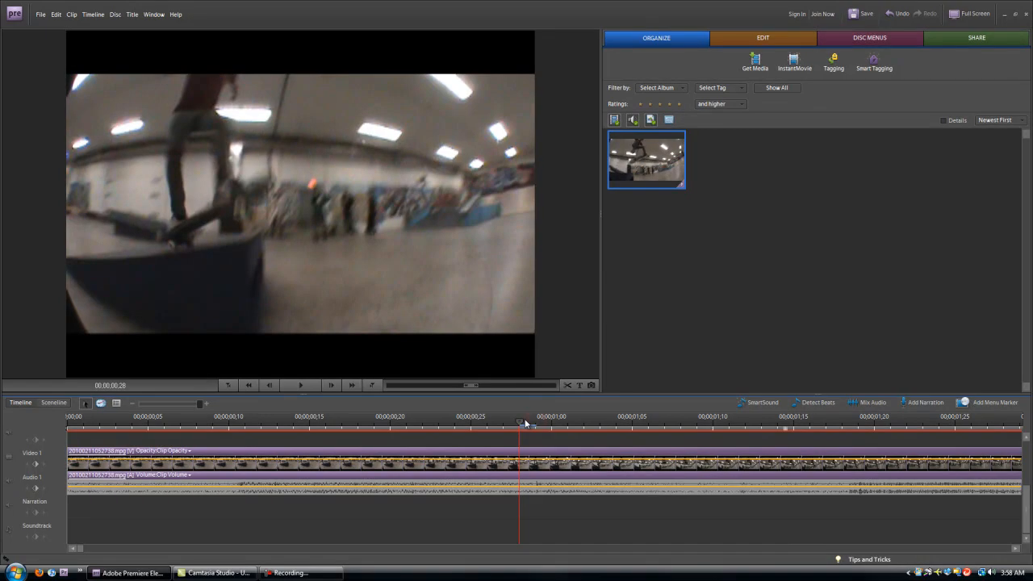
mouse_move(525, 422)
left_mouse_down()
mouse_move(629, 419)
mouse_move(502, 422)
mouse_move(538, 419)
left_mouse_up()
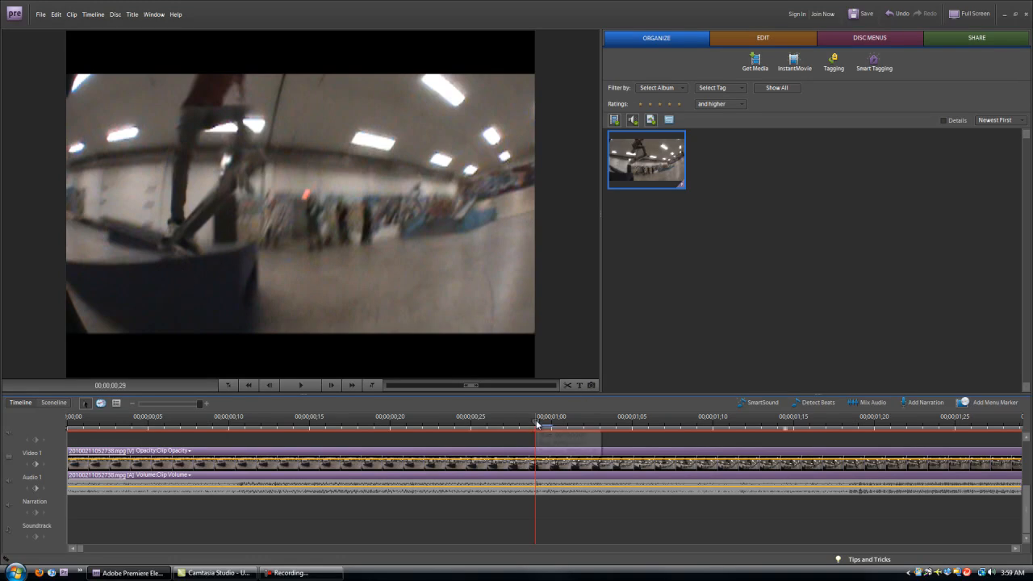
Split the clip at 00;00;01;00, 01;01, 01;03 and 01;05.
left_click_drag(545, 422, 533, 425)
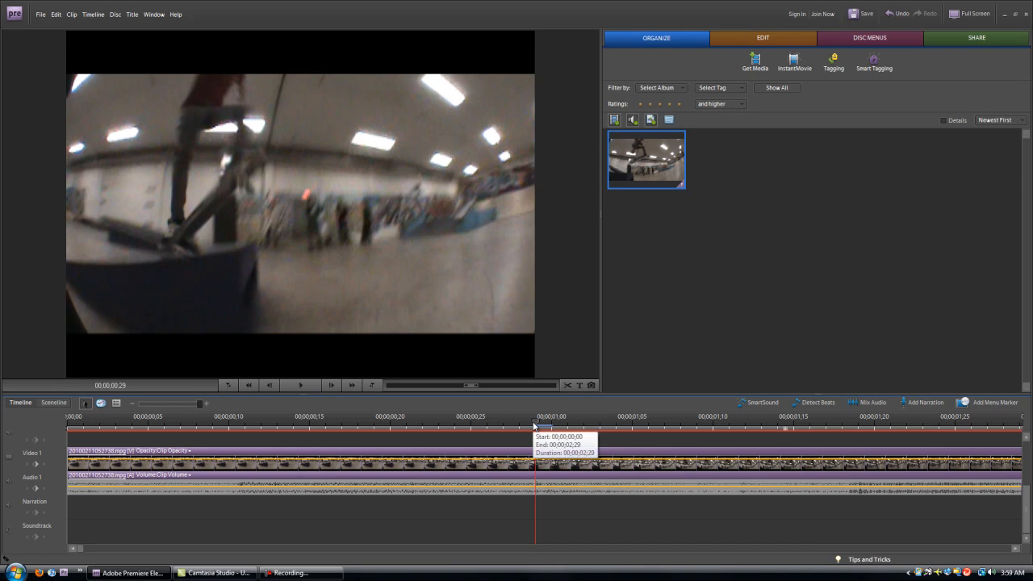
left_click(1016, 549)
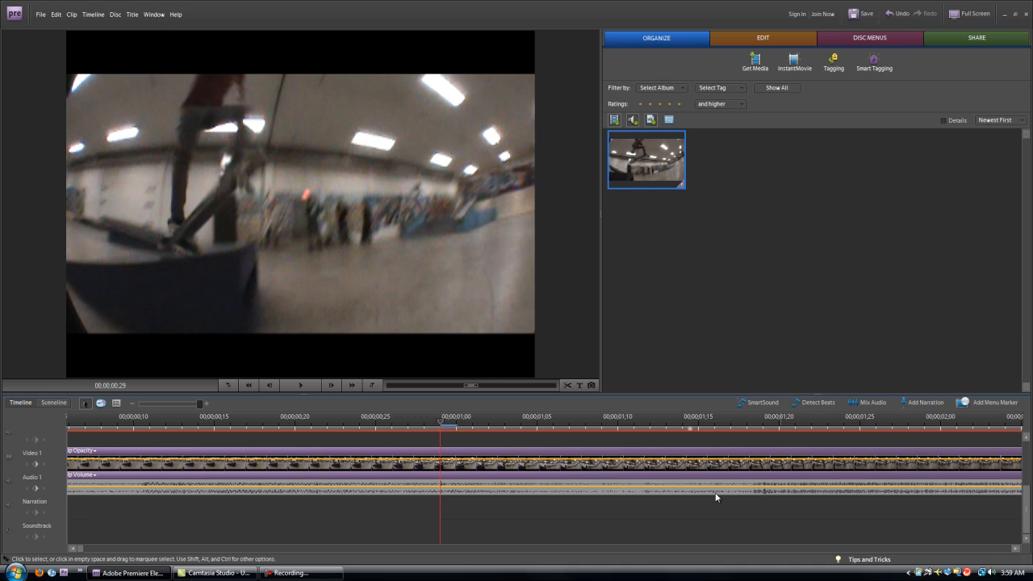
left_click(569, 386)
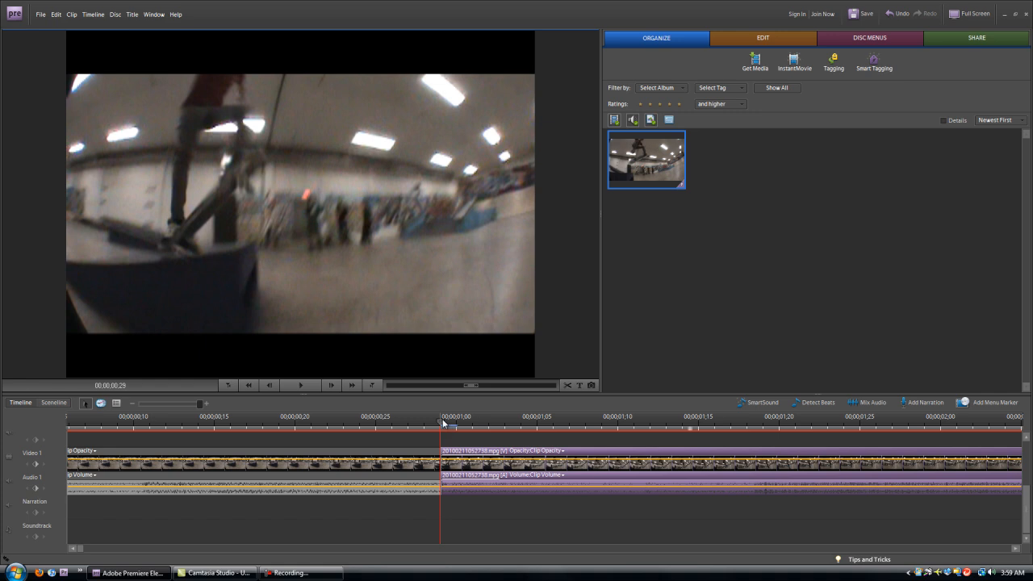
left_click_drag(442, 419, 471, 420)
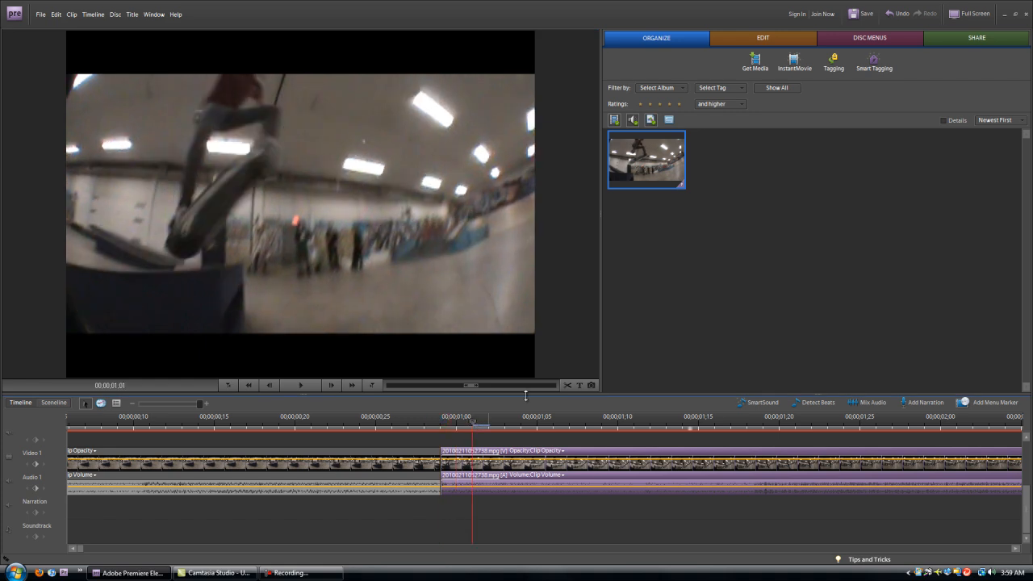
left_click(569, 386)
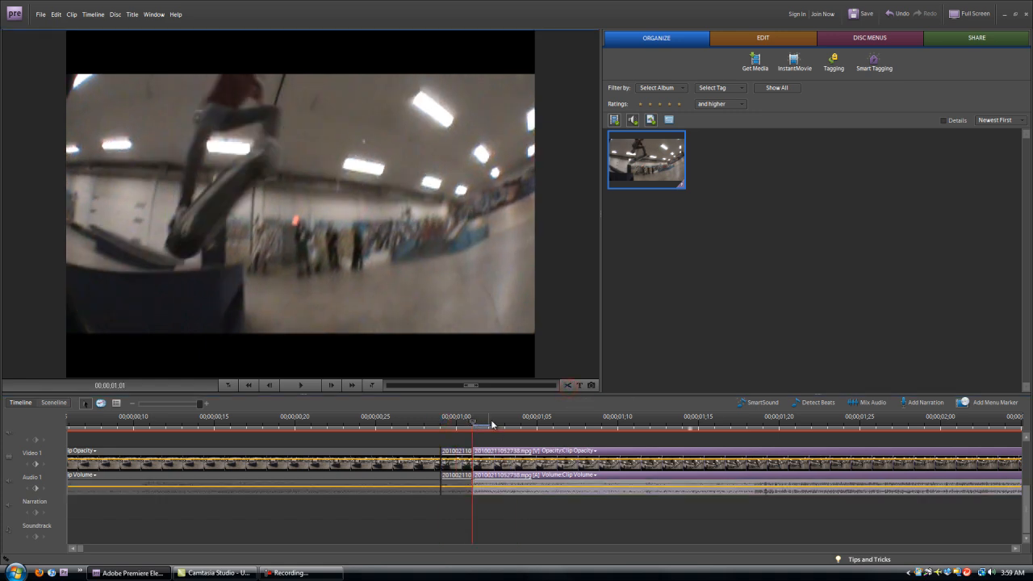
left_click_drag(479, 425, 506, 425)
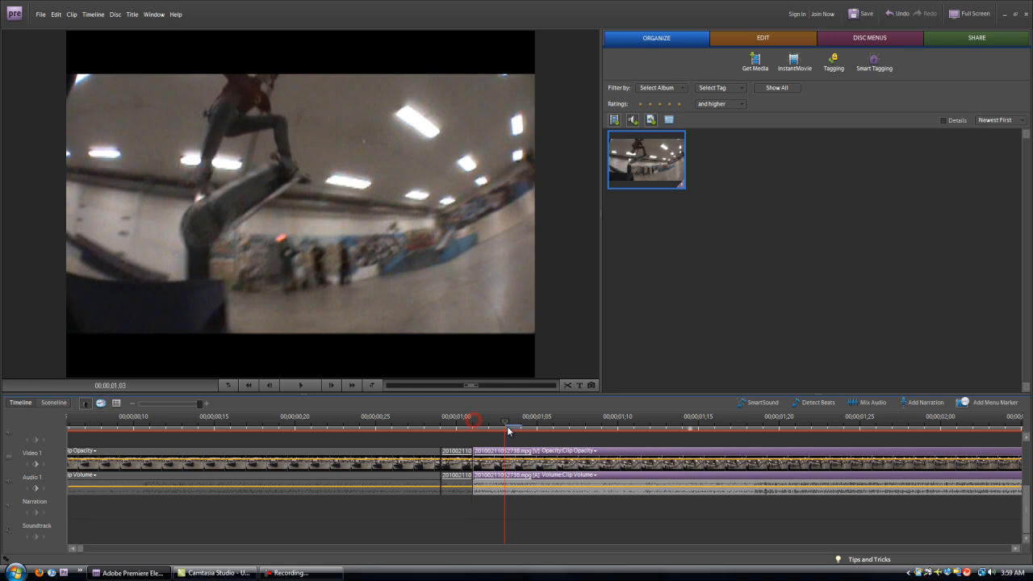
left_click(567, 386)
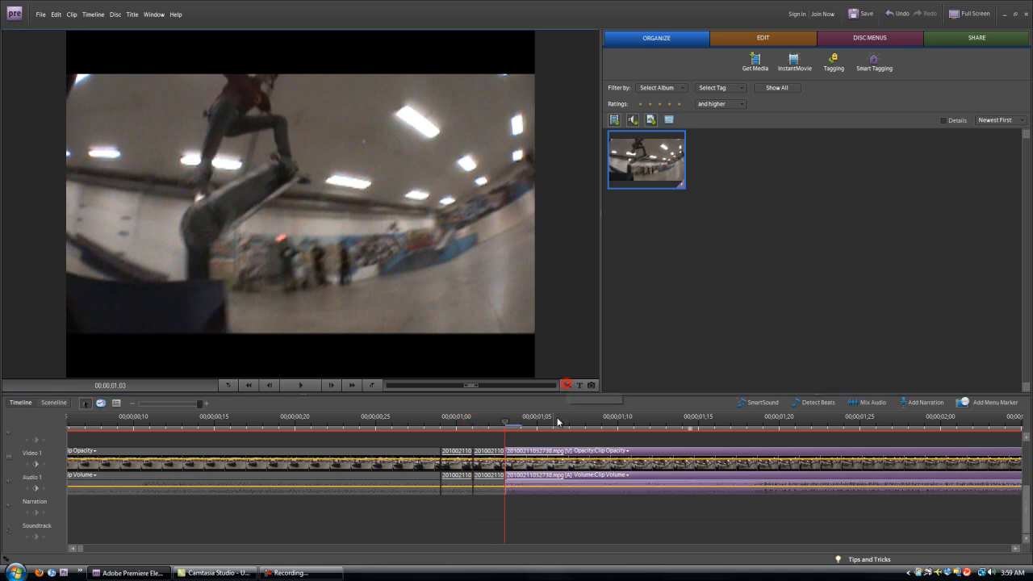
left_click_drag(504, 426, 472, 420)
left_click(569, 385)
Keep splitting every two frames at 01;07, 01;09, 01;11, 01;13, 01;15, 01;17 and 01;19.
left_click(567, 386)
left_click(568, 386)
left_click(567, 385)
left_click(563, 386)
left_click(568, 385)
left_click(569, 386)
left_click(568, 386)
left_click(571, 385)
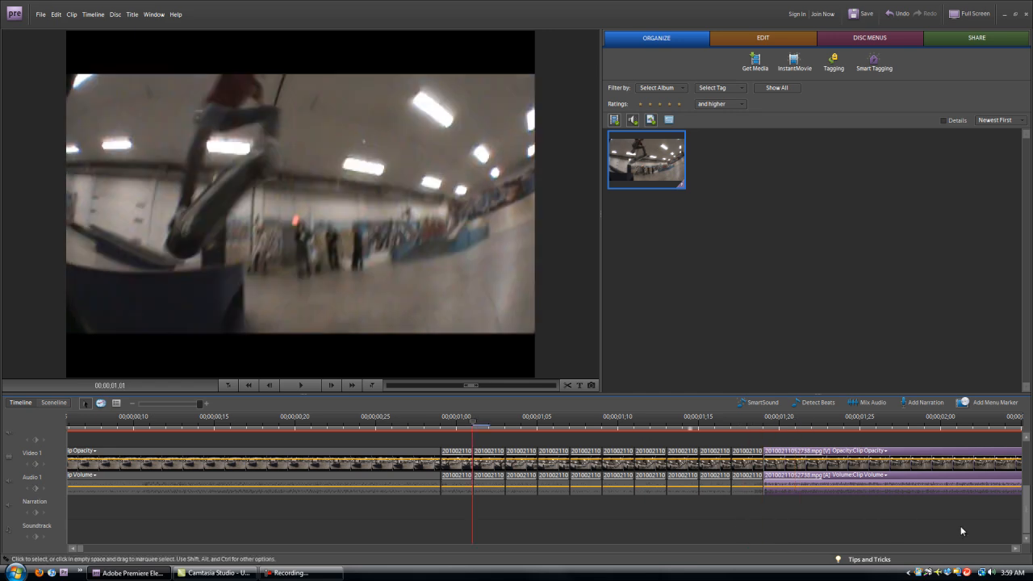
Select the pieces after 00;00;01;00 and drag them right to about 00;00;02;06.
left_click(1017, 549)
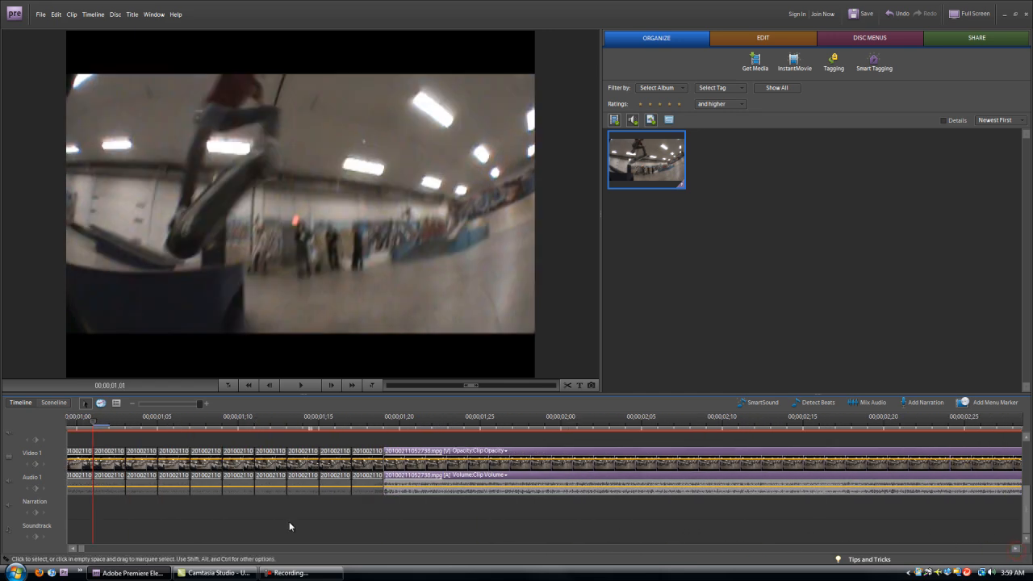
left_click(72, 548)
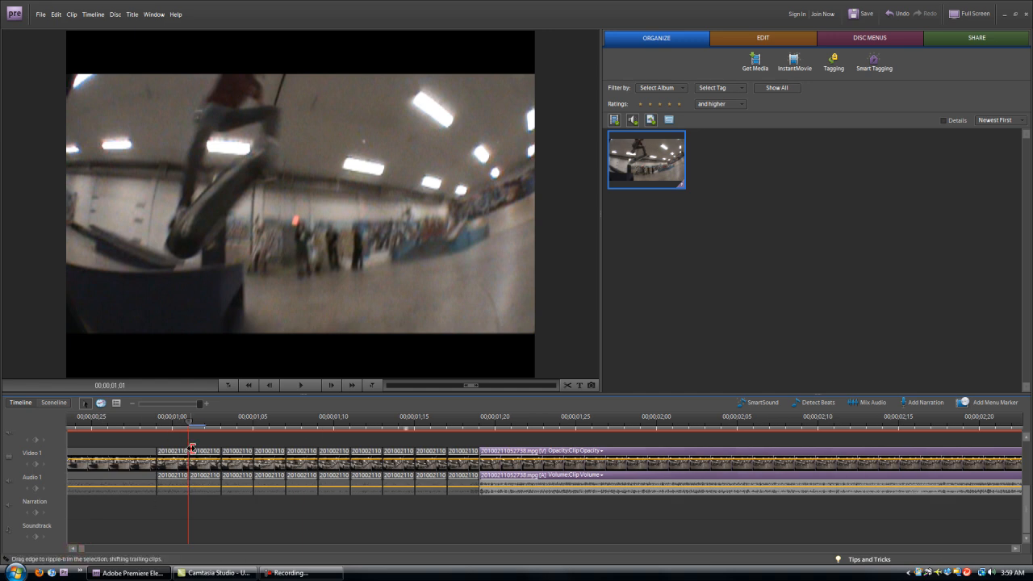
left_click_drag(192, 430, 121, 429)
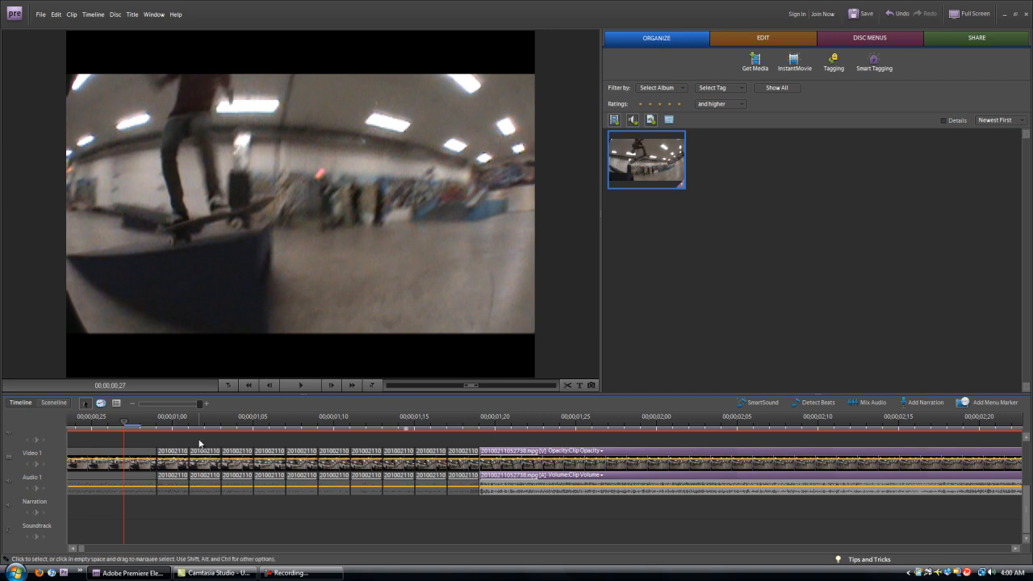
left_click_drag(199, 442, 533, 521)
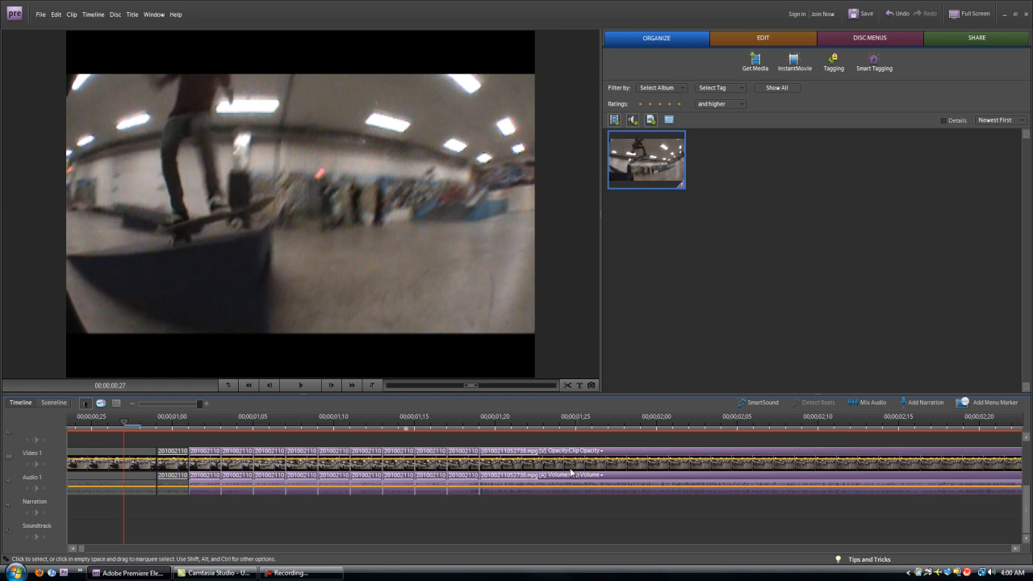
left_click_drag(281, 469, 802, 472)
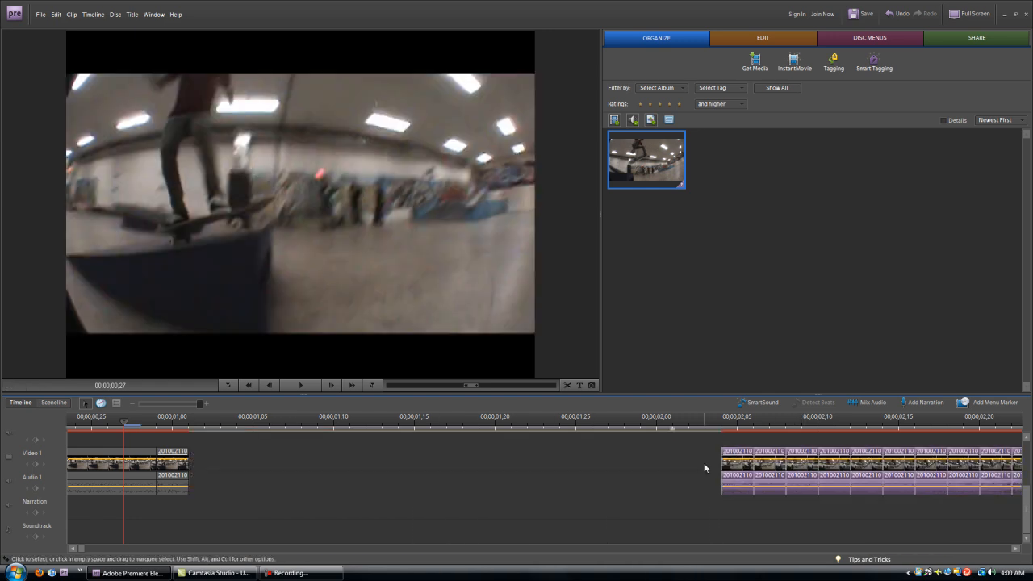
Switch to the Time Stretch tool (X) and test-stretch the piece at 00;00;01;00, then restore its length.
left_click(306, 443)
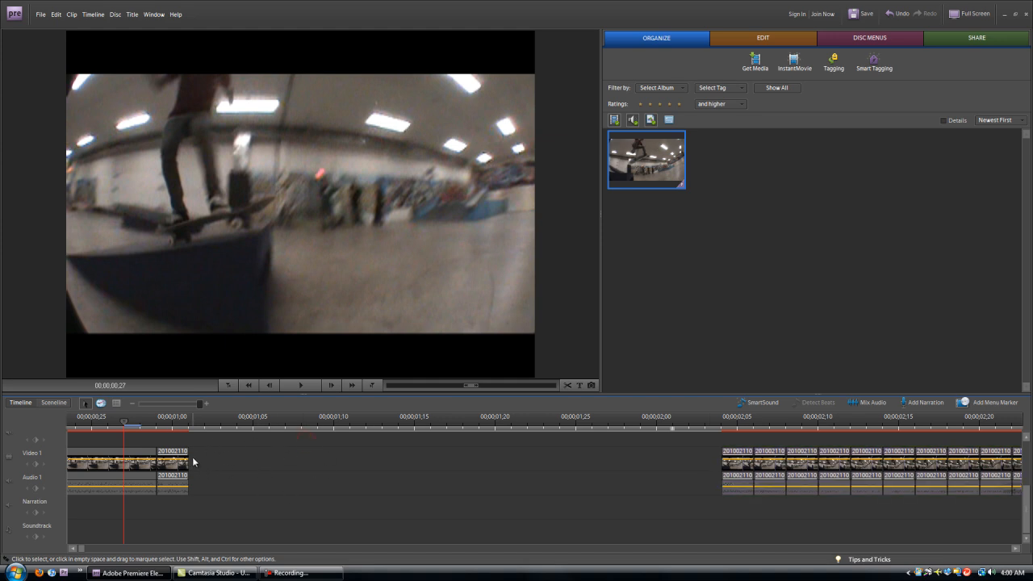
mouse_move(170, 426)
left_mouse_down()
mouse_move(155, 426)
mouse_move(169, 428)
left_mouse_up()
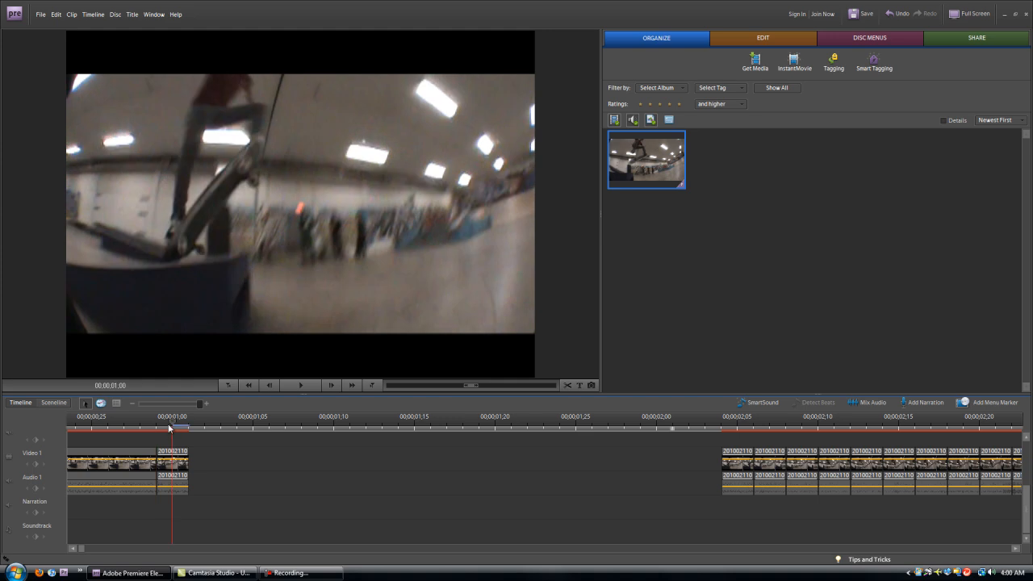
key("x")
left_click(101, 405)
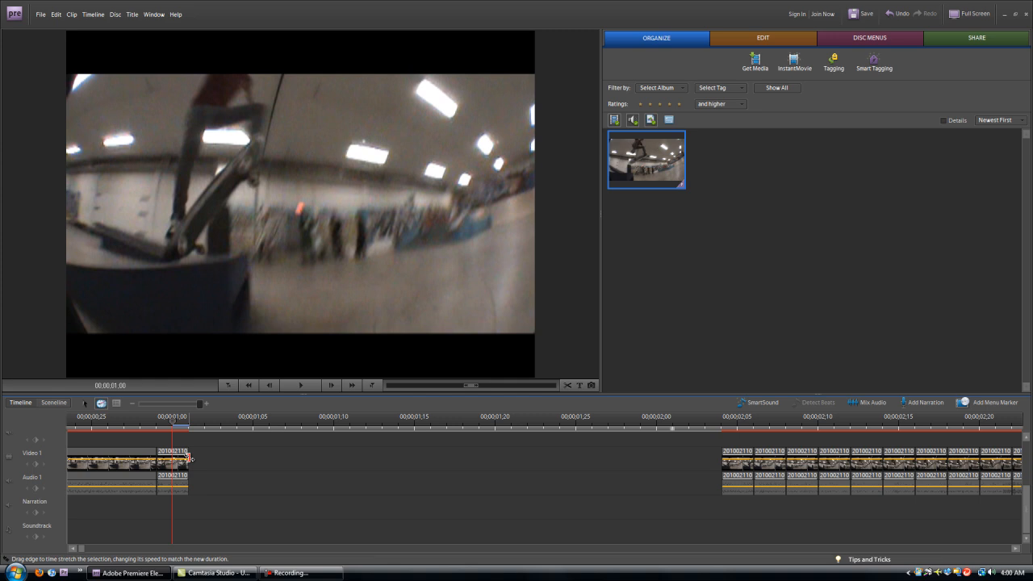
left_click_drag(190, 459, 201, 459)
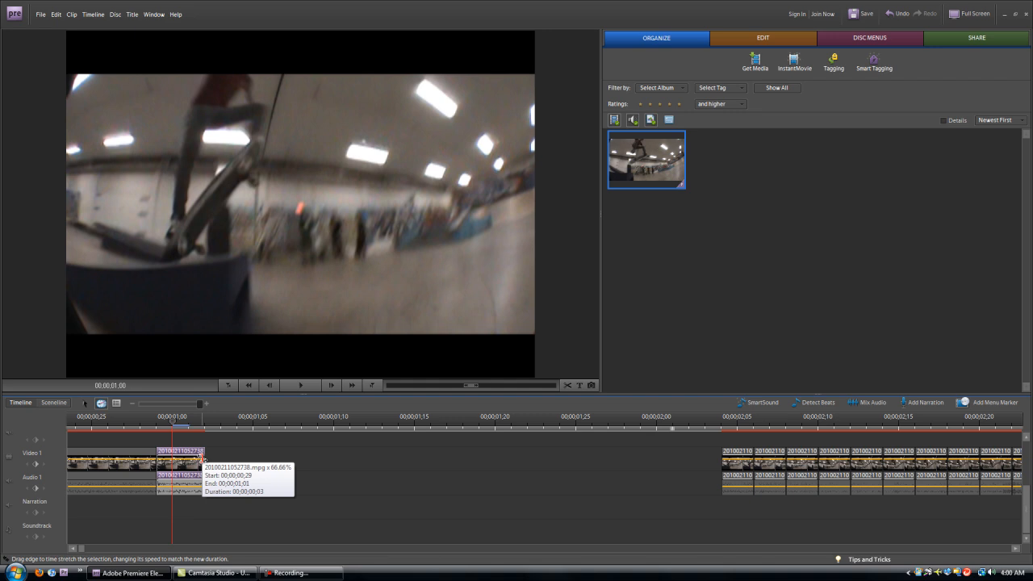
left_click_drag(201, 458, 194, 457)
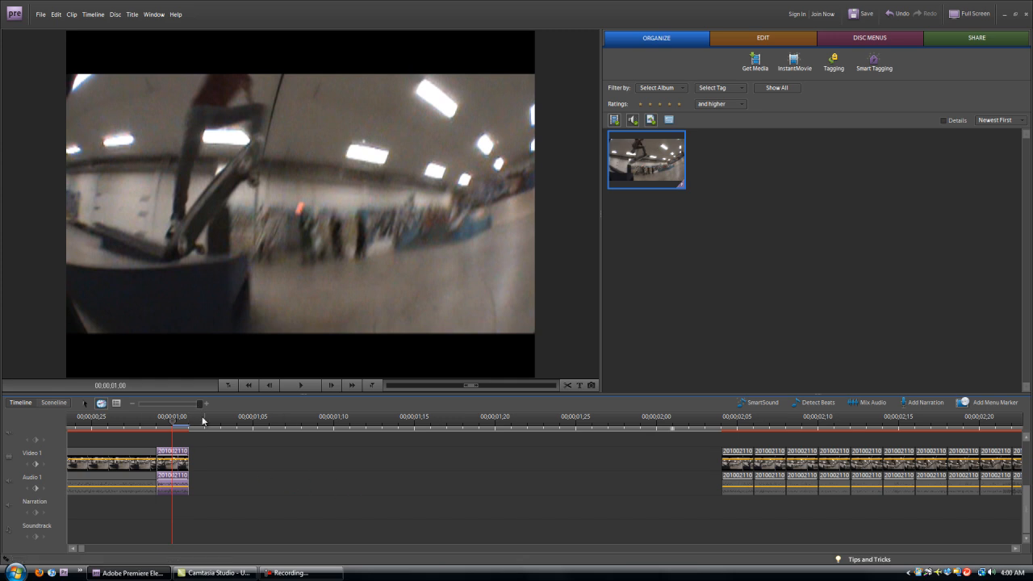
Time-stretch the short clip to 80.00% speed and drag the next piece up behind it.
right_click(175, 466)
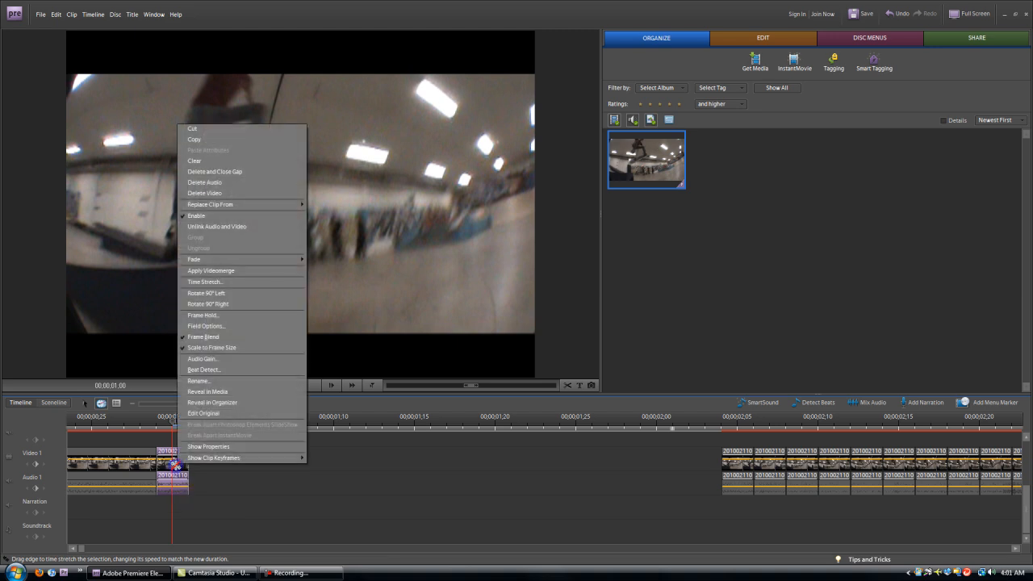
left_click(216, 282)
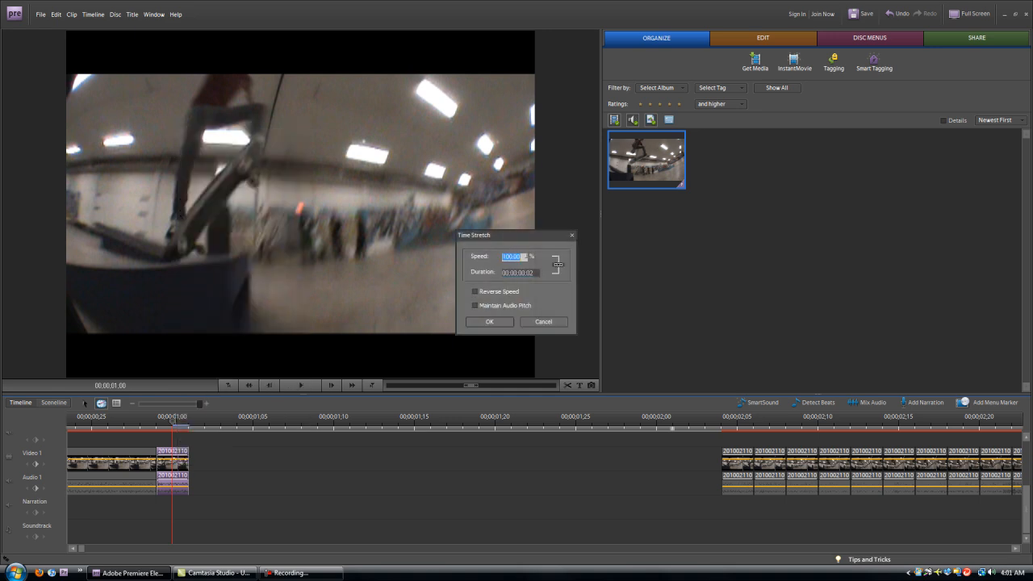
type("80.00")
left_click(490, 321)
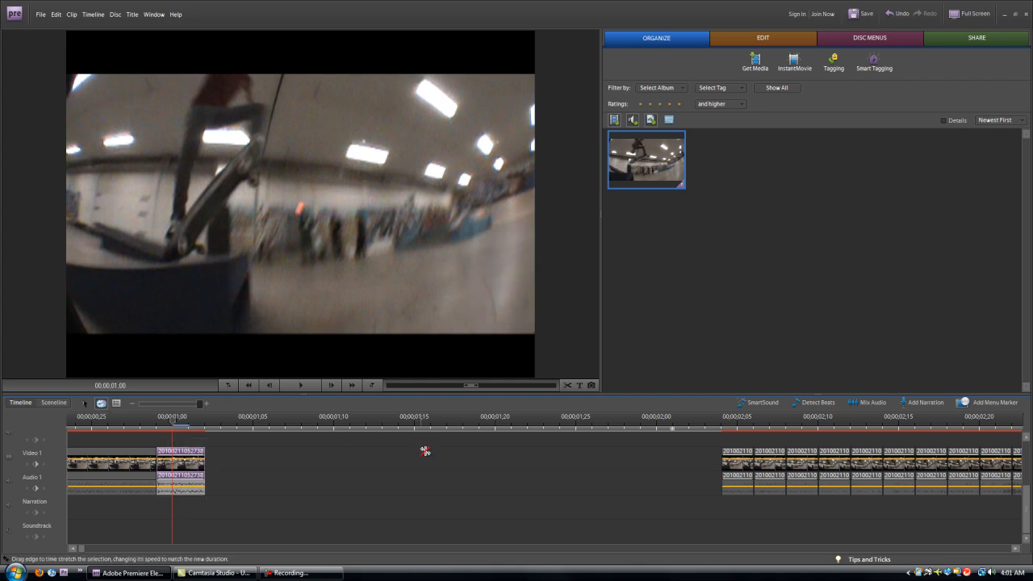
left_click_drag(732, 473, 254, 462)
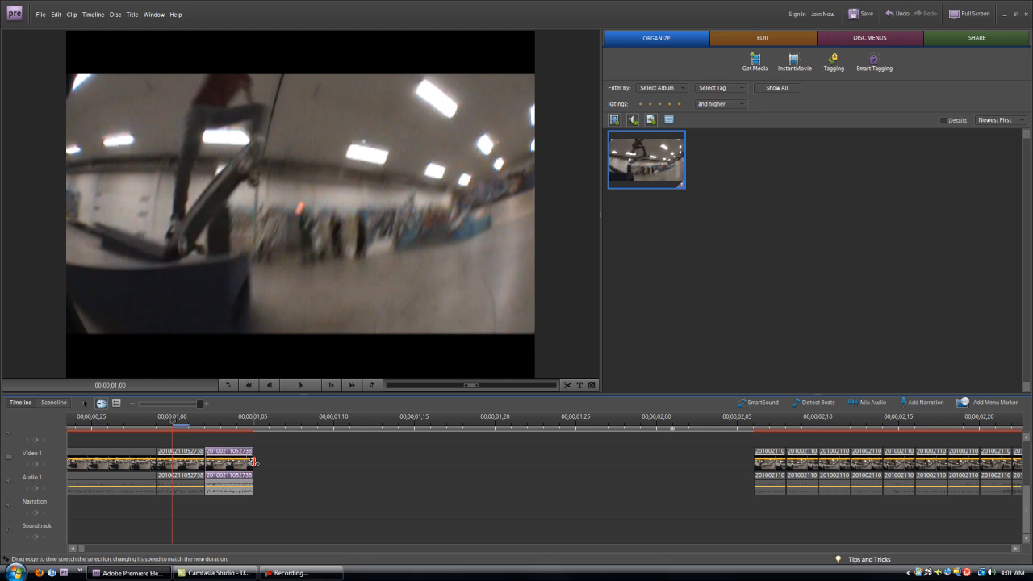
Drag three more pieces left end to end behind the slowed clip, reaching about 00;00;01;16.
left_click(228, 427)
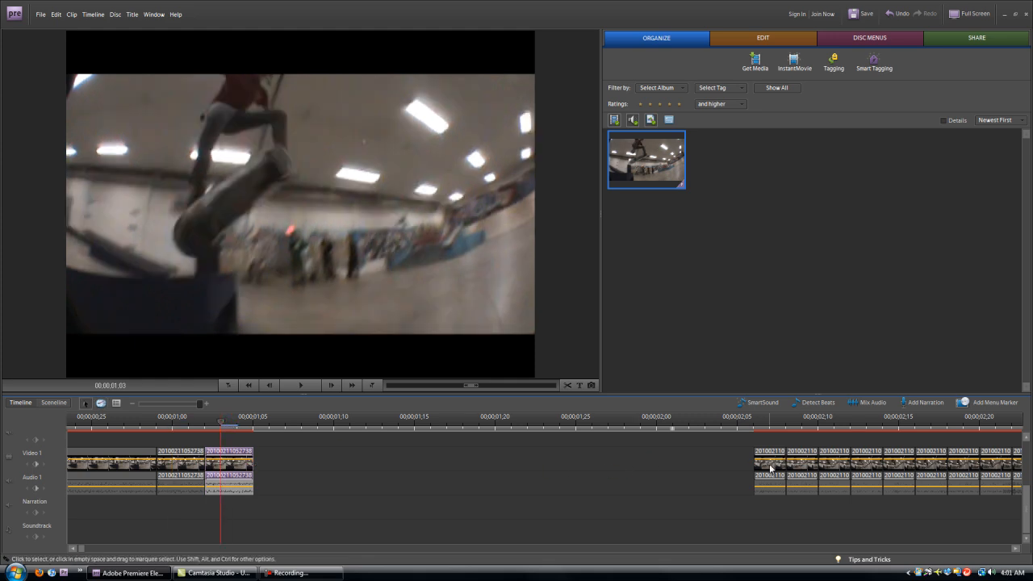
left_click_drag(772, 471, 318, 462)
left_click_drag(805, 468, 399, 462)
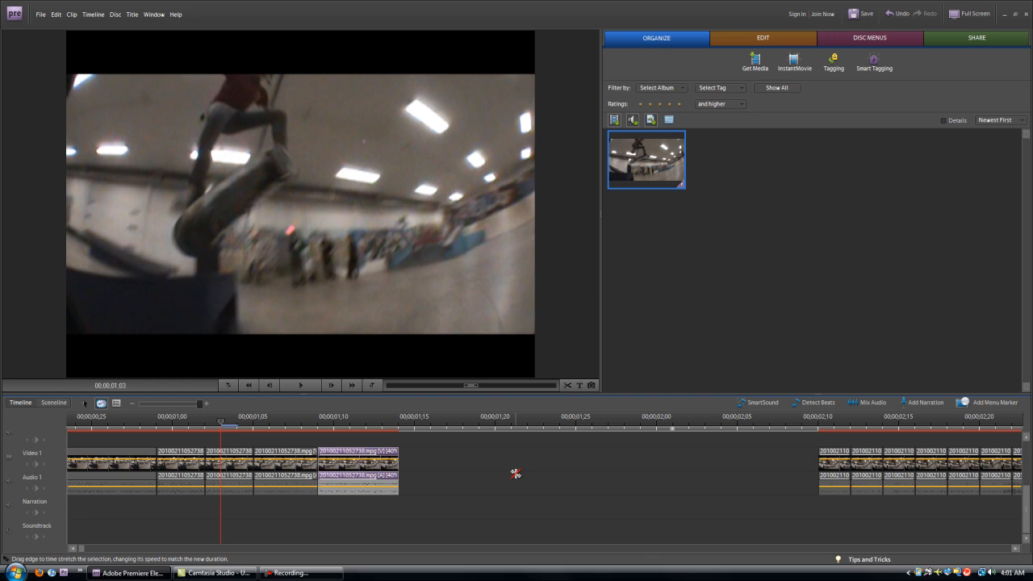
left_click_drag(834, 471, 413, 461)
left_click(1016, 549)
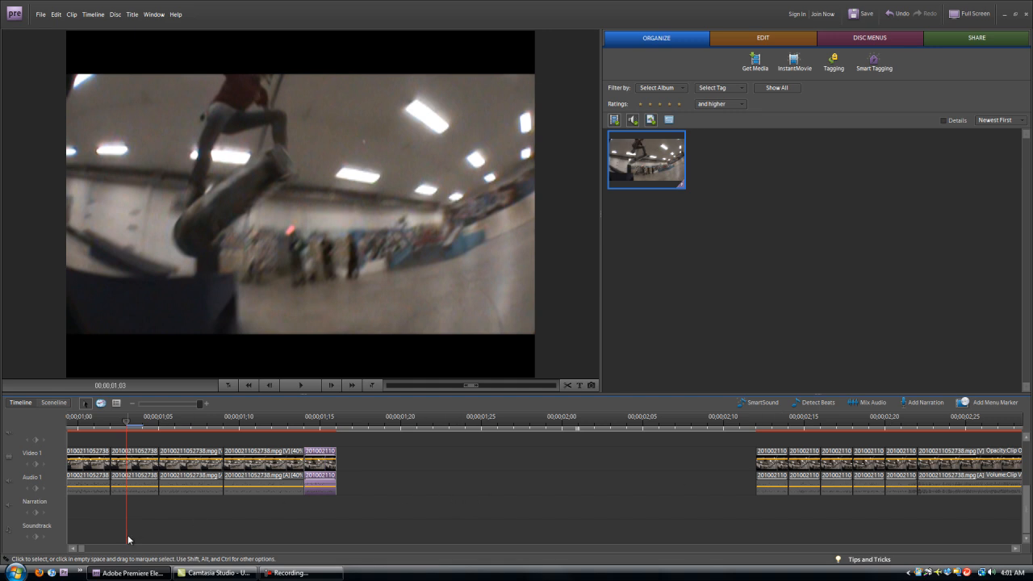
left_click(73, 549)
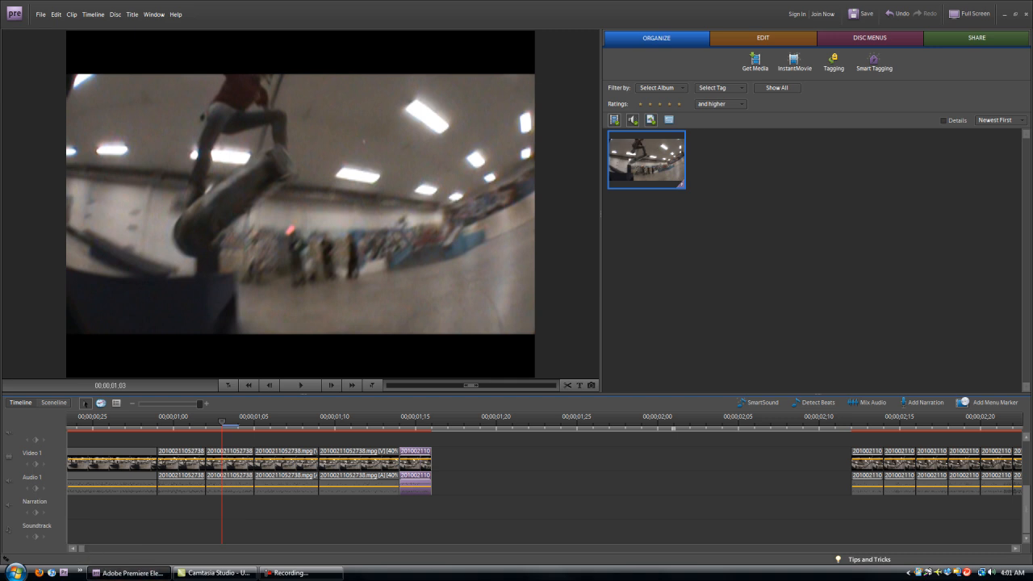
left_click(427, 428)
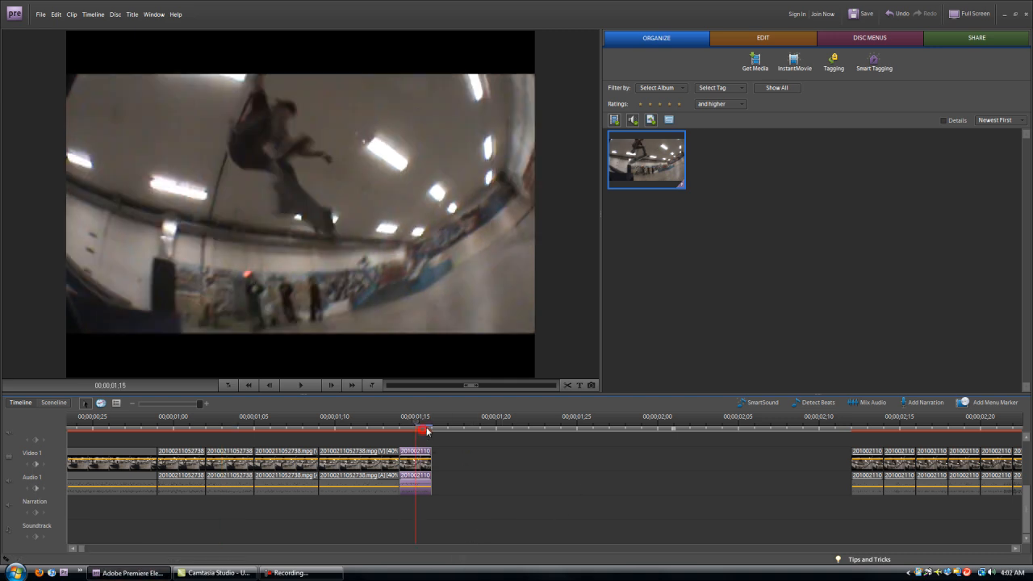
mouse_move(417, 428)
left_mouse_down()
mouse_move(406, 424)
mouse_move(443, 426)
mouse_move(416, 428)
left_mouse_up()
left_click(1017, 549)
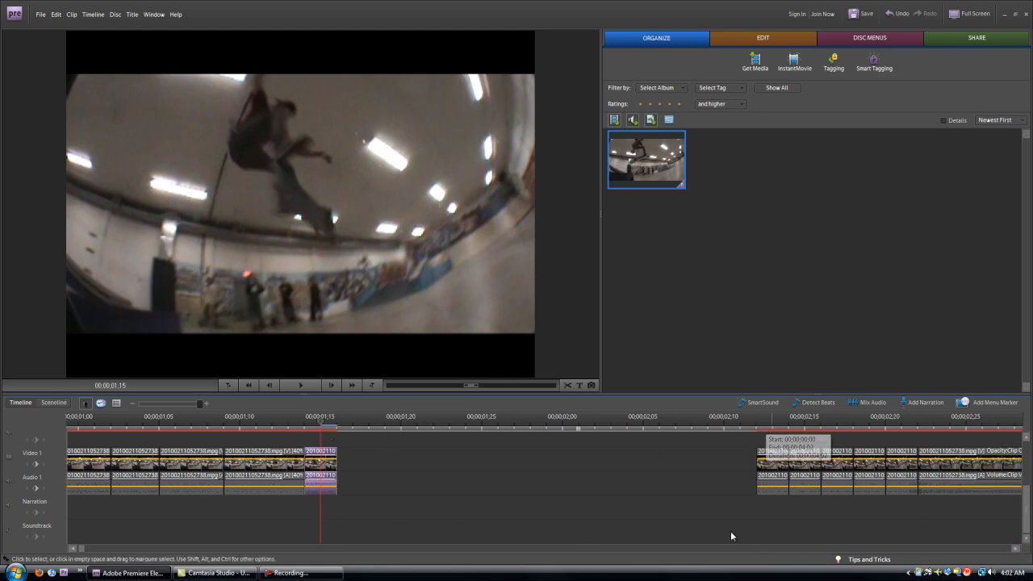
left_click(73, 549)
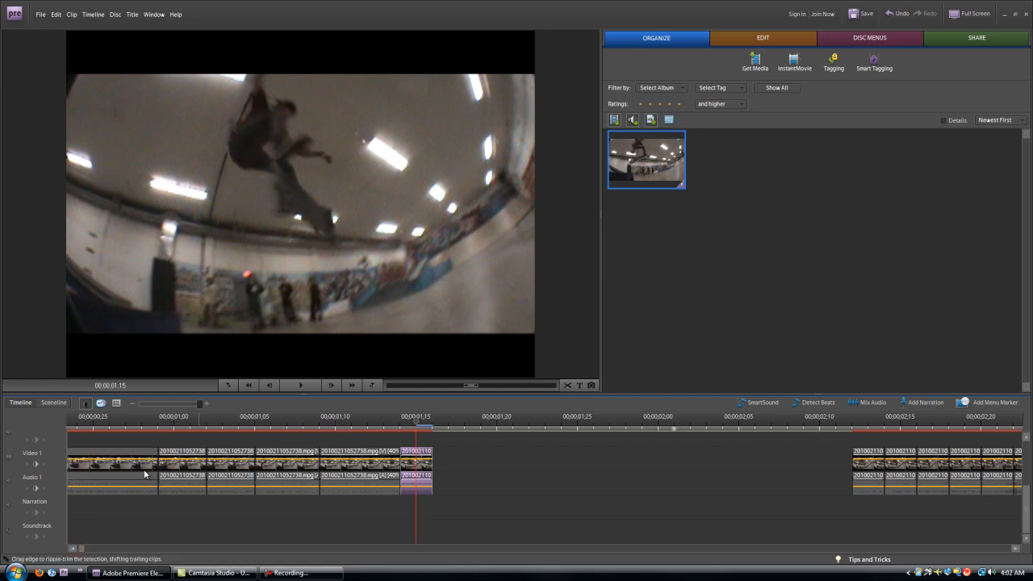
left_click(1016, 548)
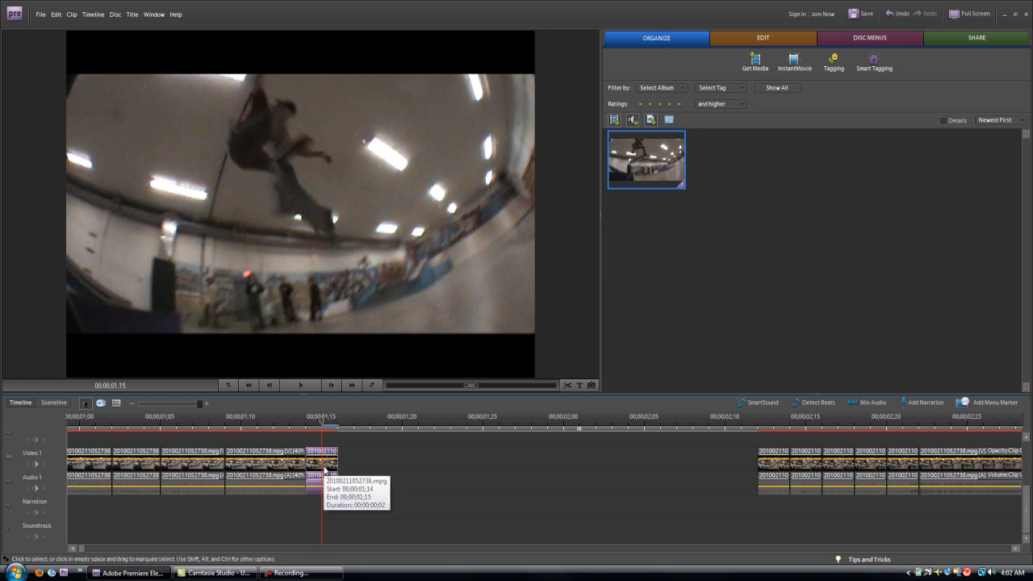
mouse_move(336, 426)
left_mouse_down()
mouse_move(311, 428)
mouse_move(320, 426)
left_mouse_up()
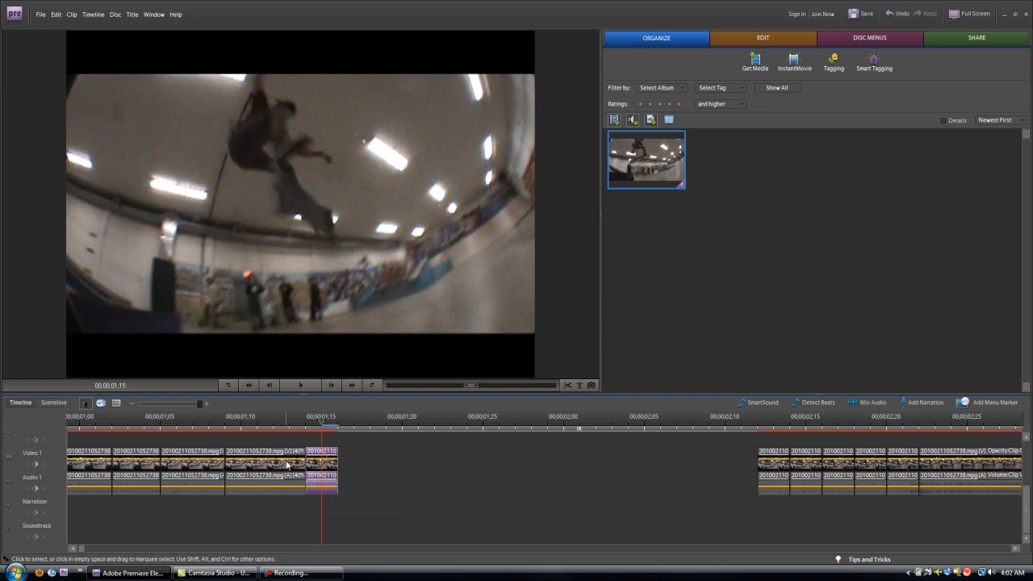
mouse_move(272, 427)
left_mouse_down()
mouse_move(258, 425)
mouse_move(291, 425)
left_mouse_up()
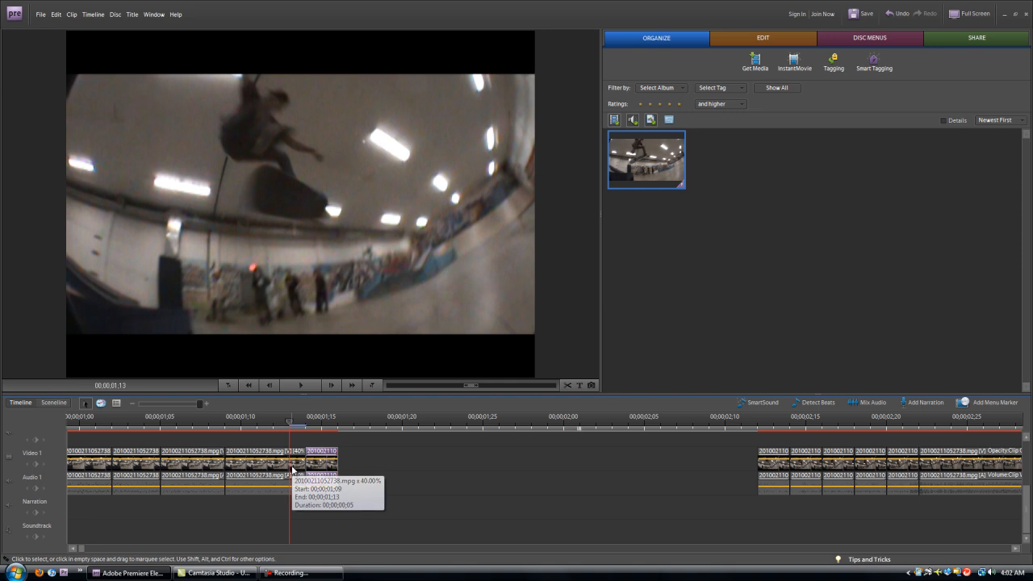
left_click_drag(296, 424, 320, 426)
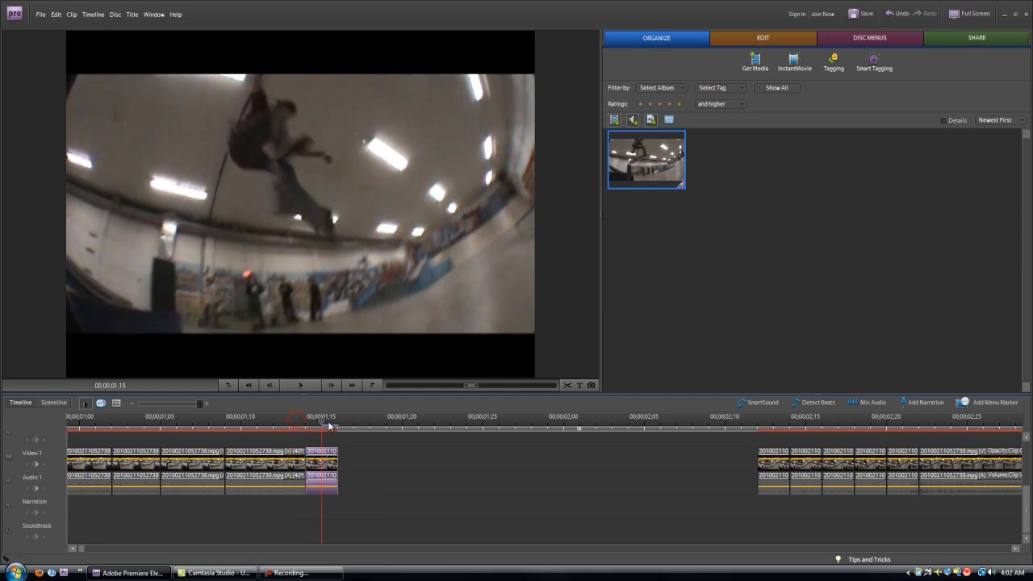
Set the piece at 01;15 to 37% speed and drag the next piece against it.
right_click(332, 469)
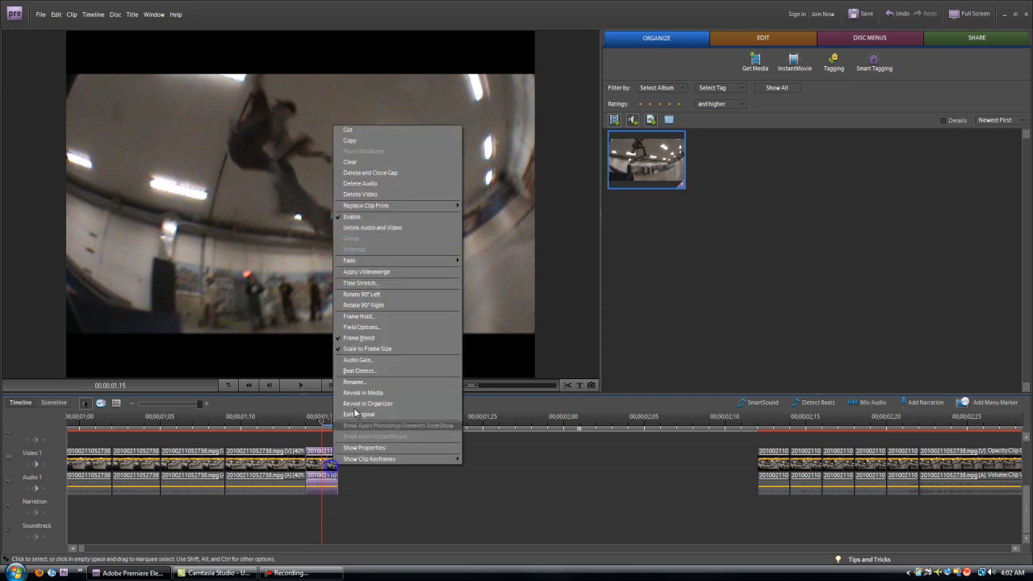
left_click(384, 284)
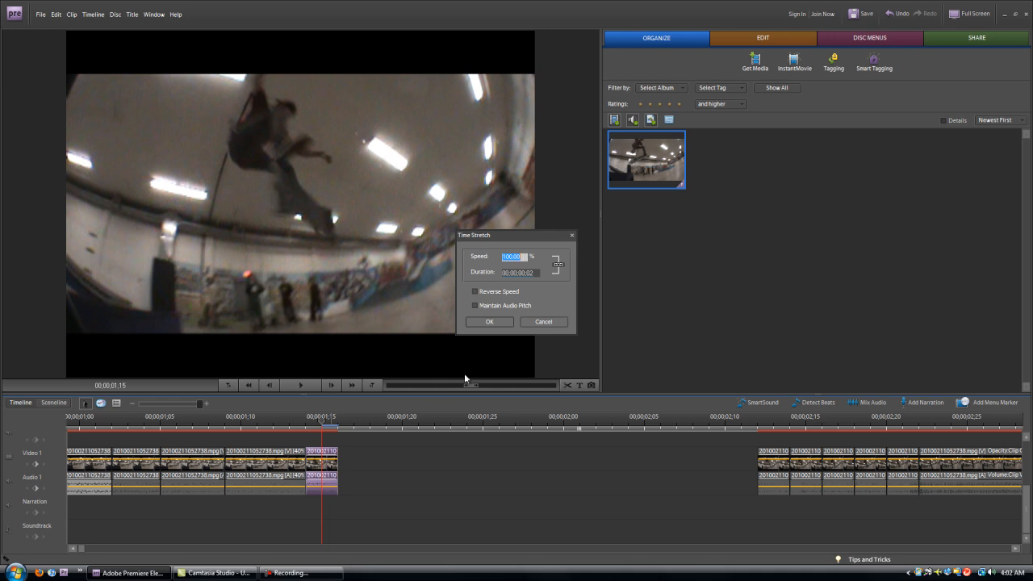
type("37")
left_click(487, 322)
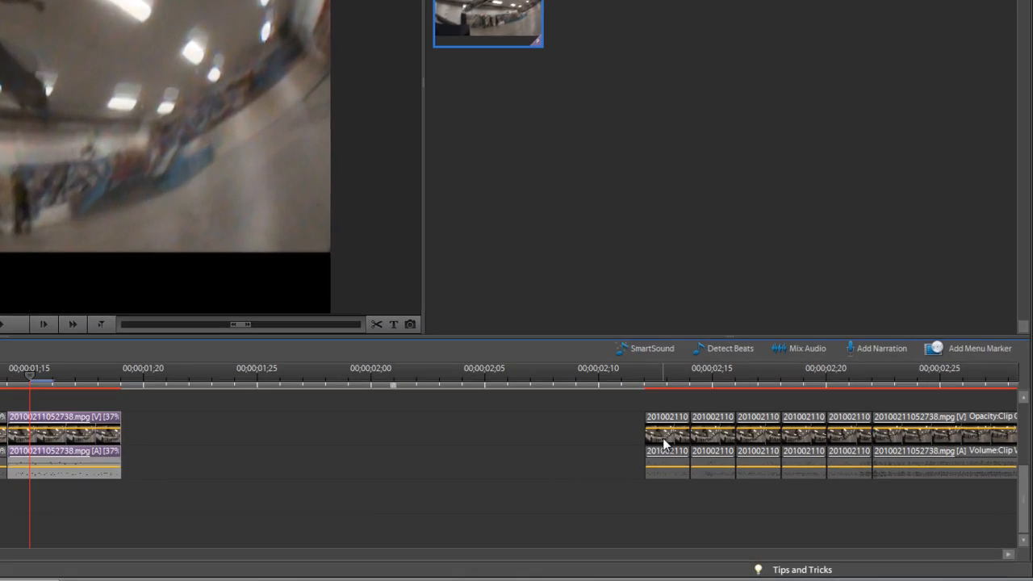
left_click_drag(663, 437, 184, 427)
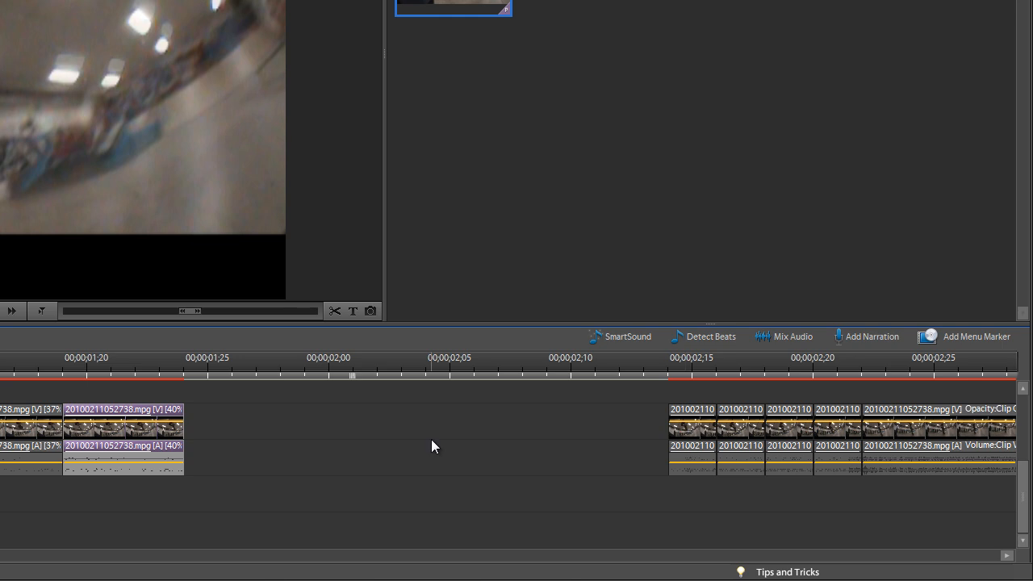
Slow the 40% clip to 39% speed and pull the next two pieces in to close the gaps.
right_click(171, 435)
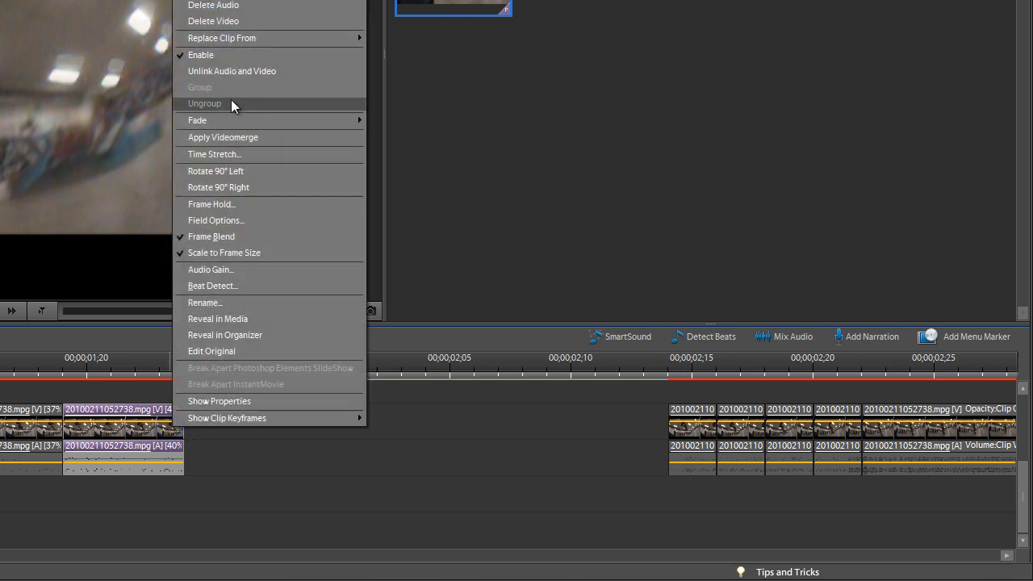
left_click(216, 153)
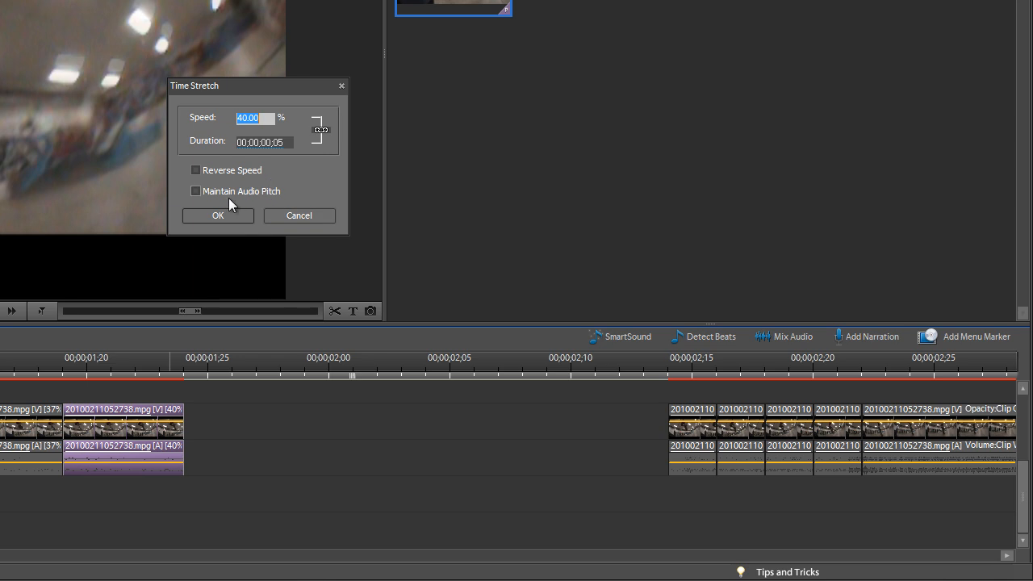
type("39")
left_click(217, 216)
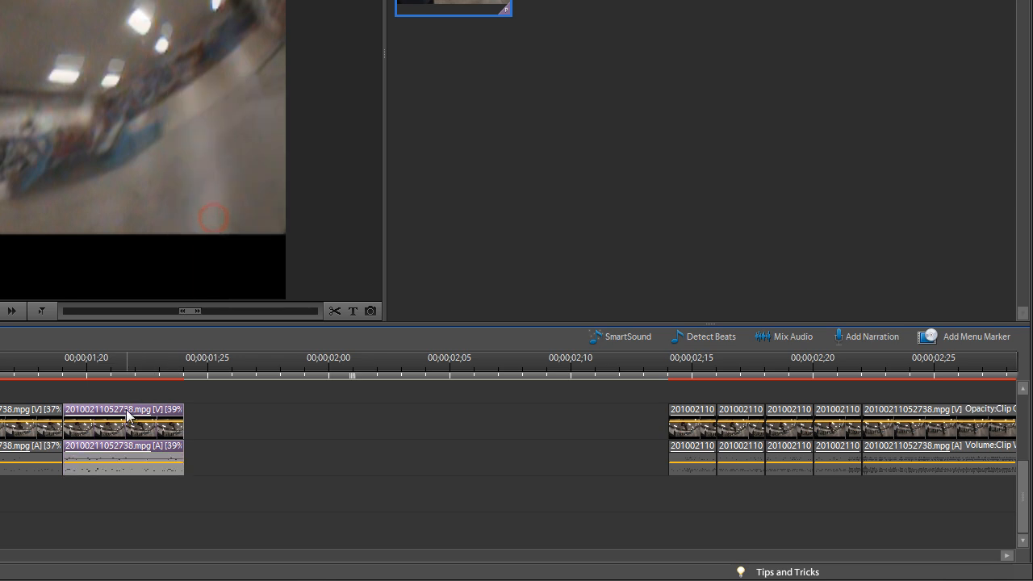
left_click_drag(685, 431, 305, 423)
left_click_drag(741, 431, 402, 416)
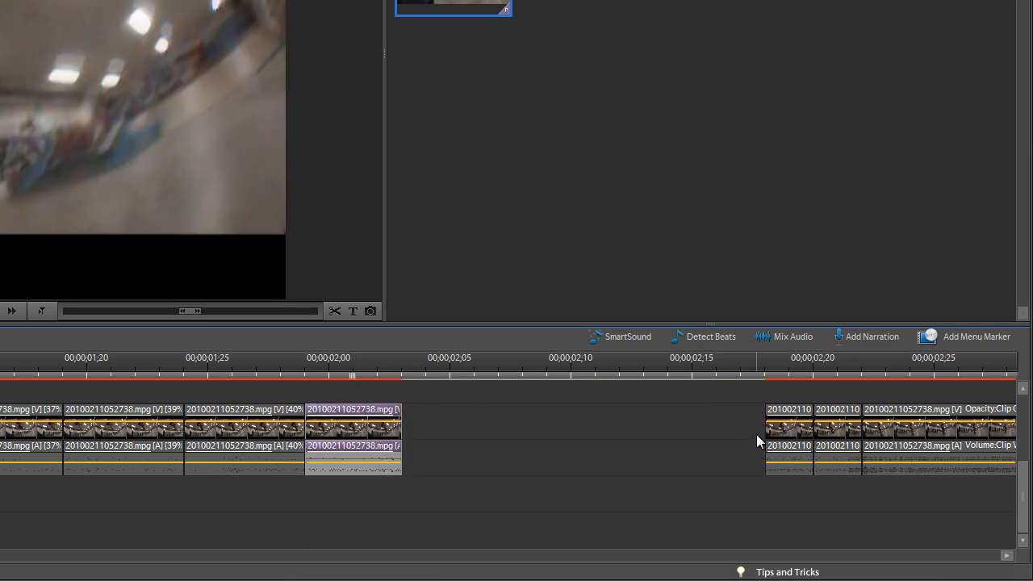
Butt up and trim the following pieces, time-stretch one to 50%, and close the final gap.
left_click_drag(776, 431, 420, 429)
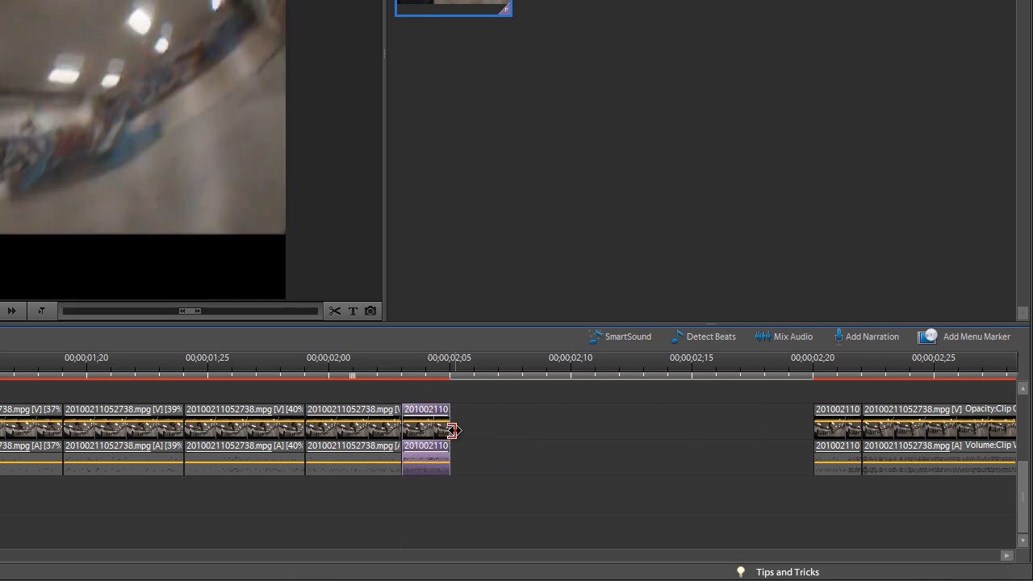
left_click_drag(454, 424, 474, 424)
left_click_drag(837, 431, 501, 430)
right_click(500, 434)
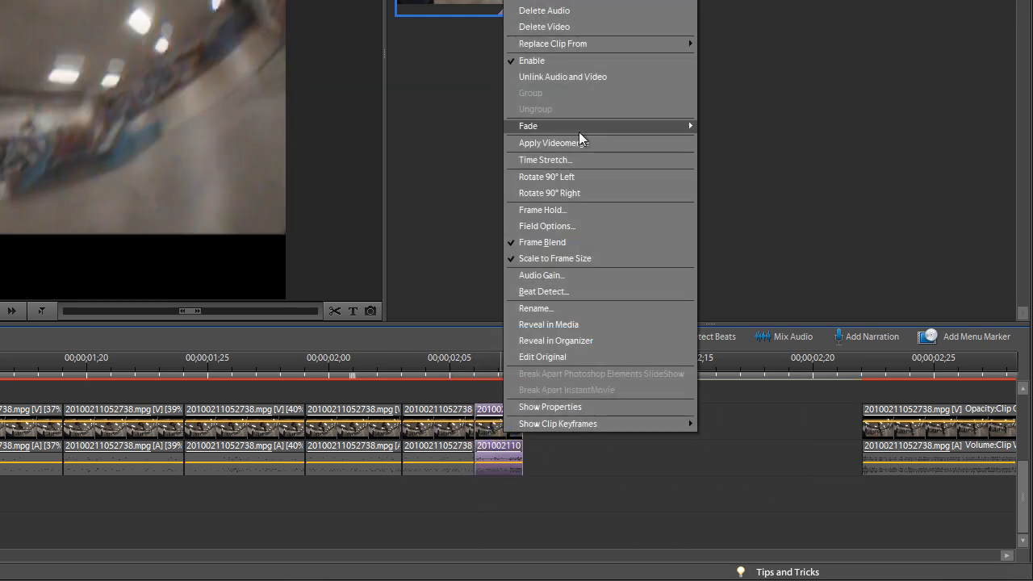
left_click(572, 160)
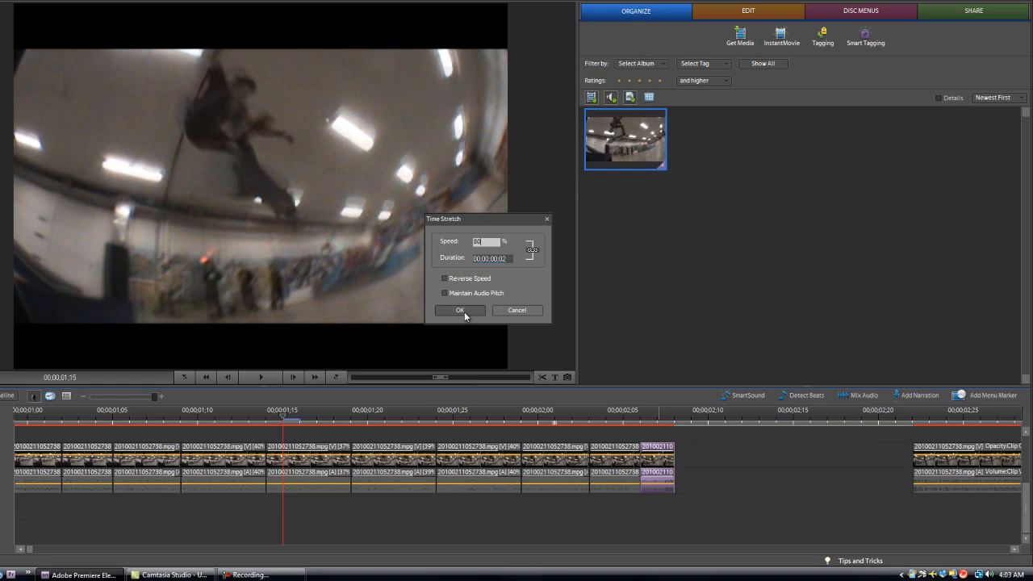
left_click(218, 215)
left_click_drag(926, 472, 717, 472)
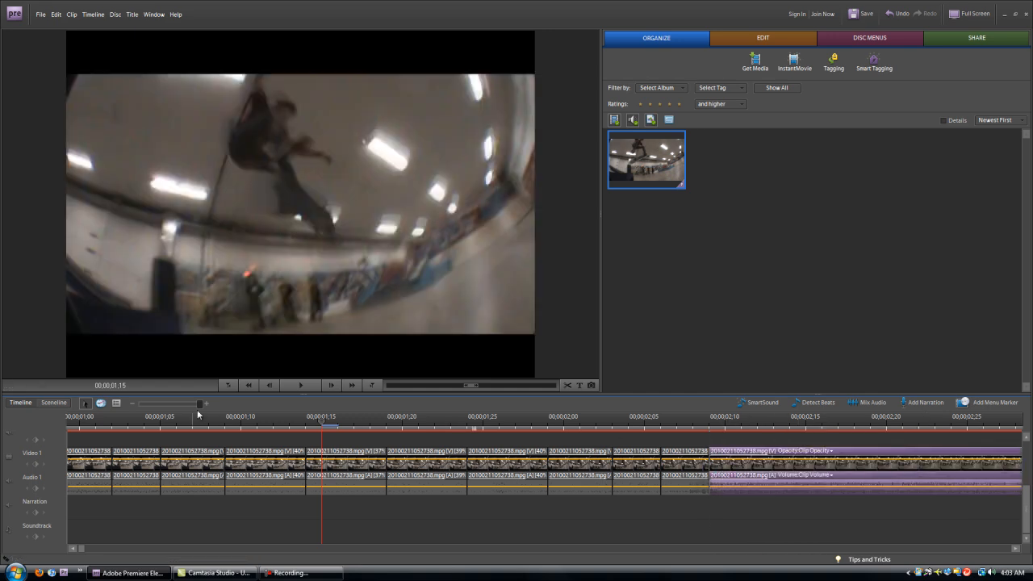
Zoom out to show the whole sequence ending near 00;00;03;19 and scrub through the cuts.
left_click_drag(201, 403, 191, 429)
left_click_drag(213, 429, 152, 428)
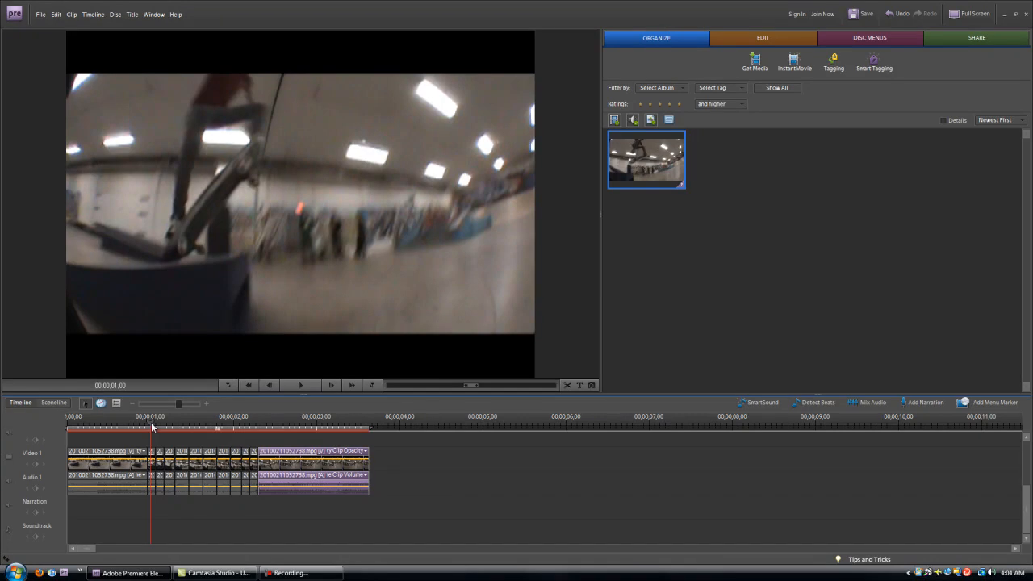
Scrub frame by frame through the slowed trick, then render the timeline for smooth playback.
left_click(154, 422)
left_click(153, 422)
left_click_drag(152, 422, 67, 451)
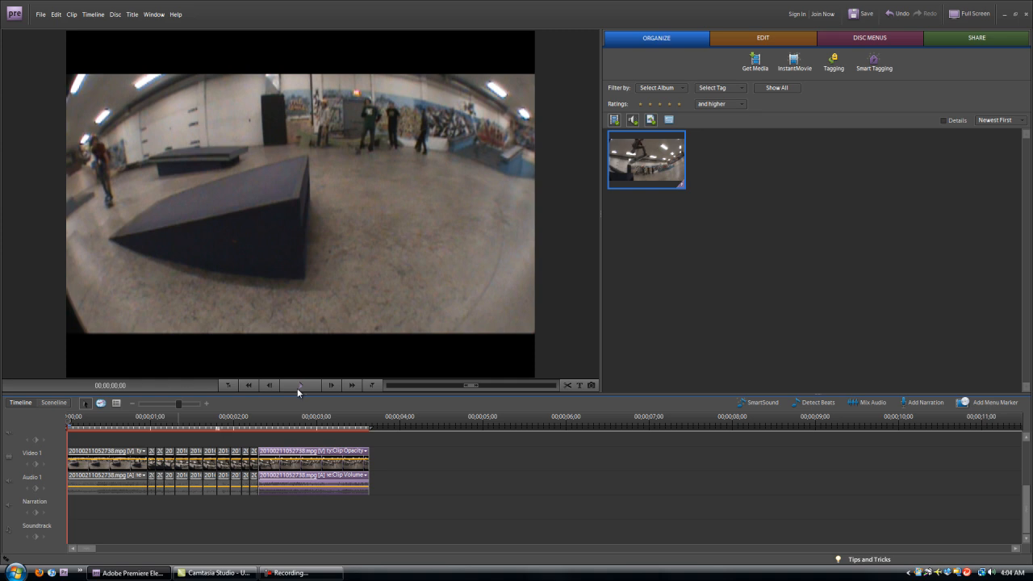
key("Return")
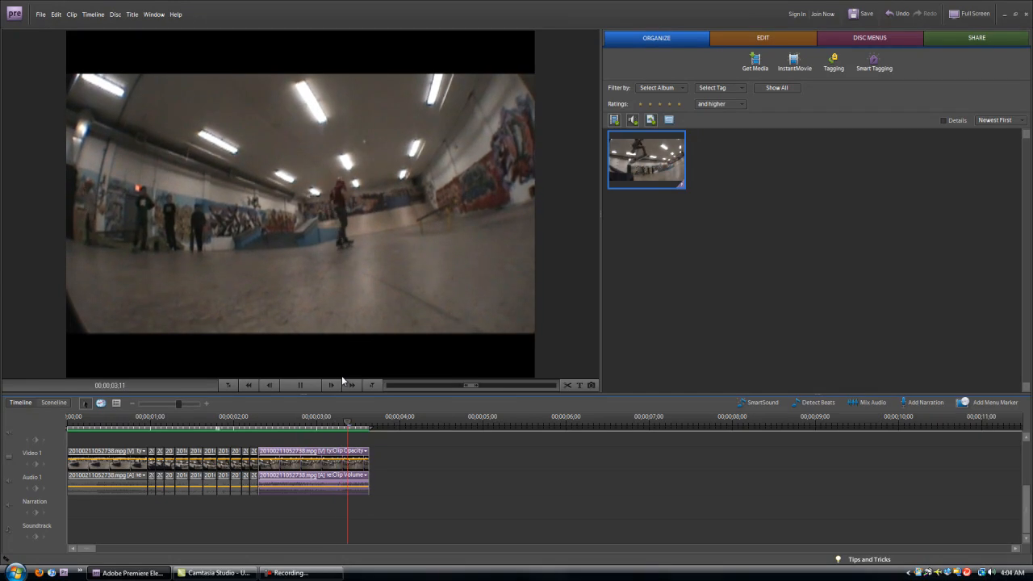
Play the sequence and rewatch the slow-motion trick sections between 2;14 and 3;10.
left_click(300, 385)
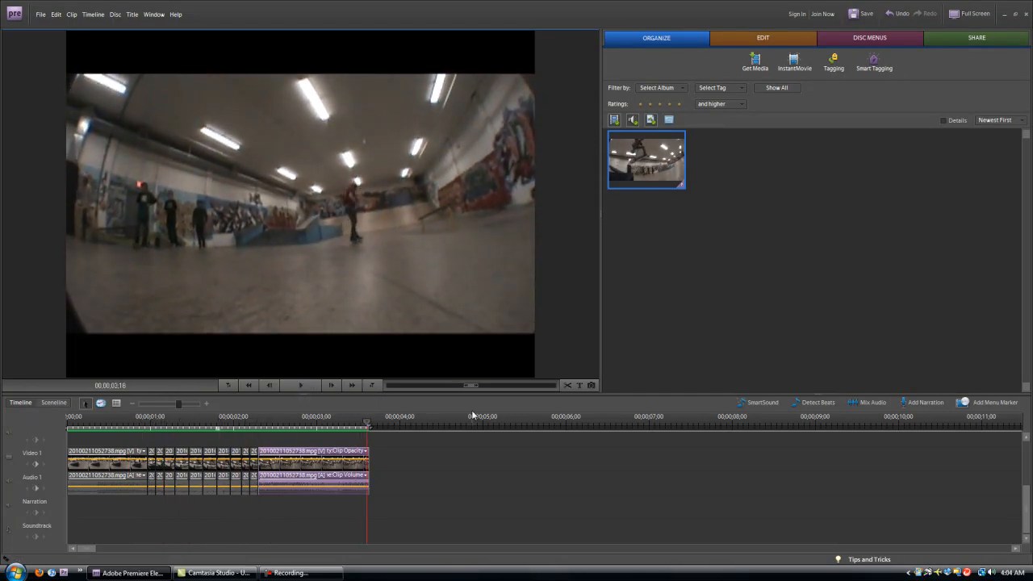
left_click(327, 428)
left_click_drag(327, 428, 273, 428)
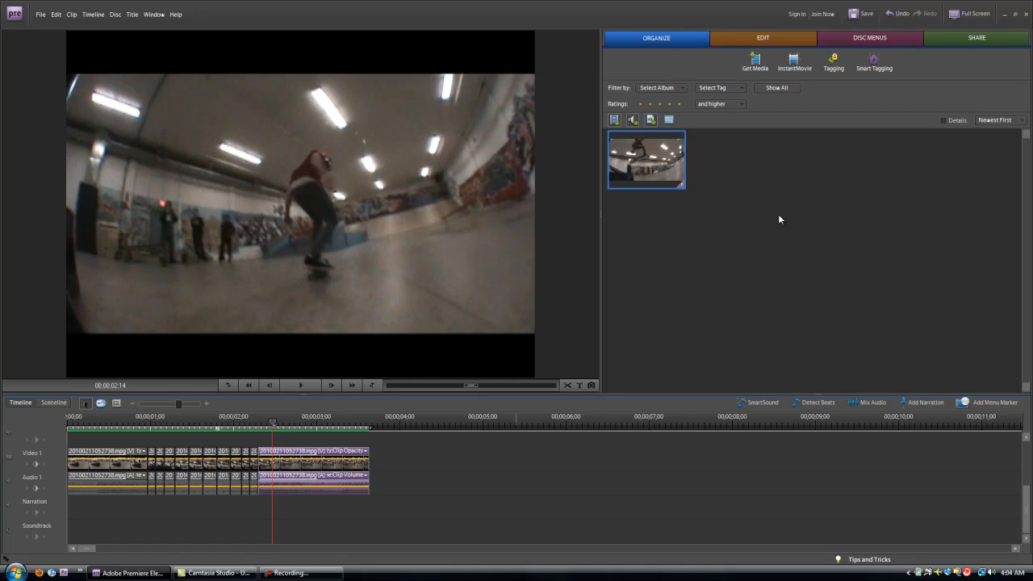
left_click_drag(180, 428, 257, 427)
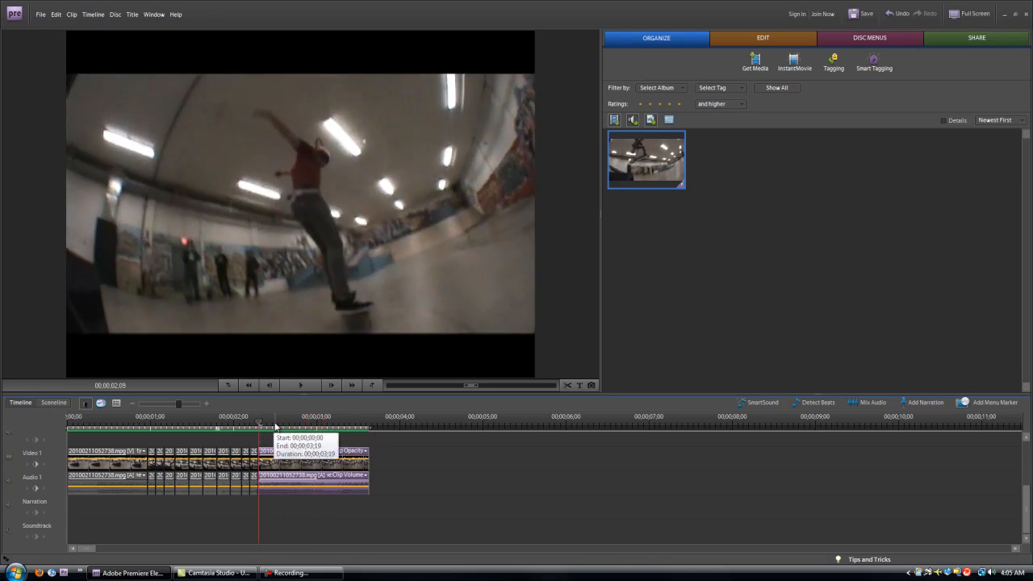
left_click(317, 421)
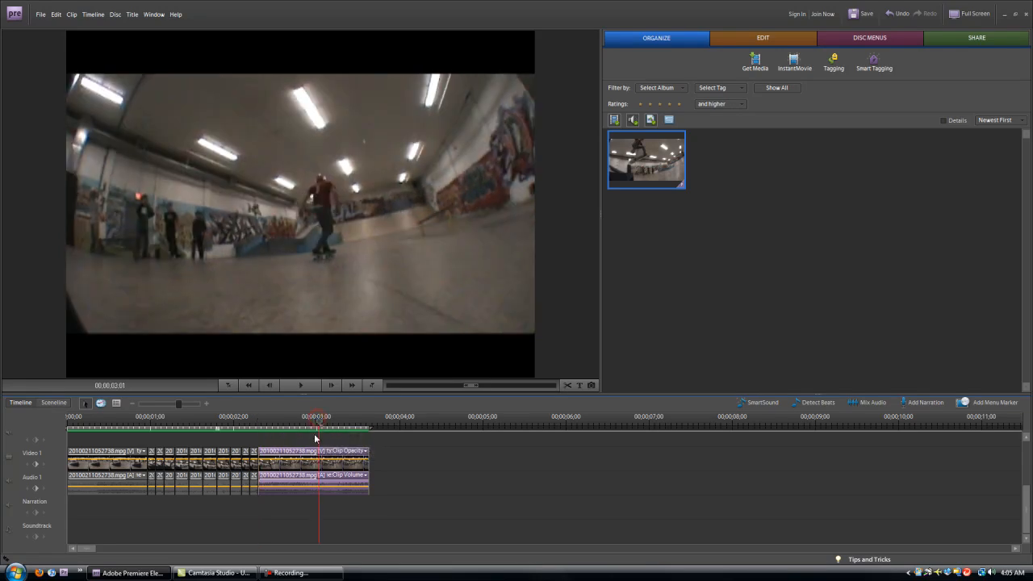